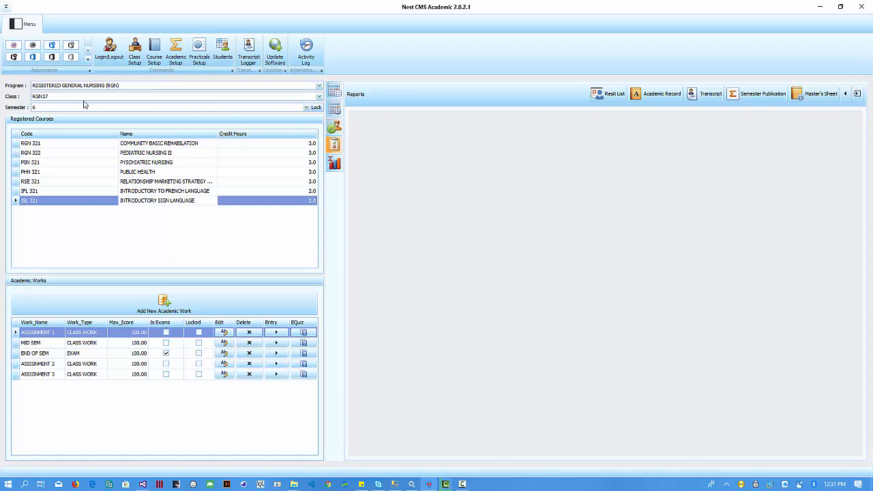
# Select the Registered General Nursing (RGN) program, class RGN17 and YEAR 3 SEMESTER 2 as the semester
pyautogui.click(68, 86)
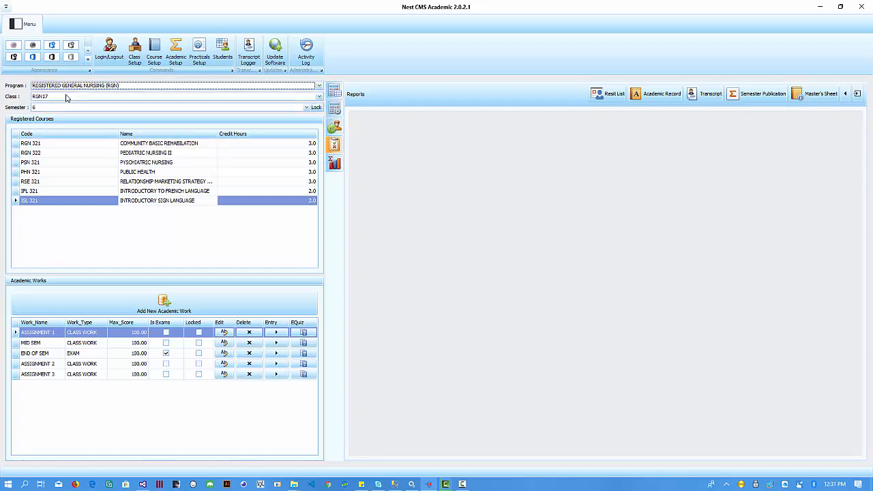
pyautogui.click(66, 98)
pyautogui.click(66, 97)
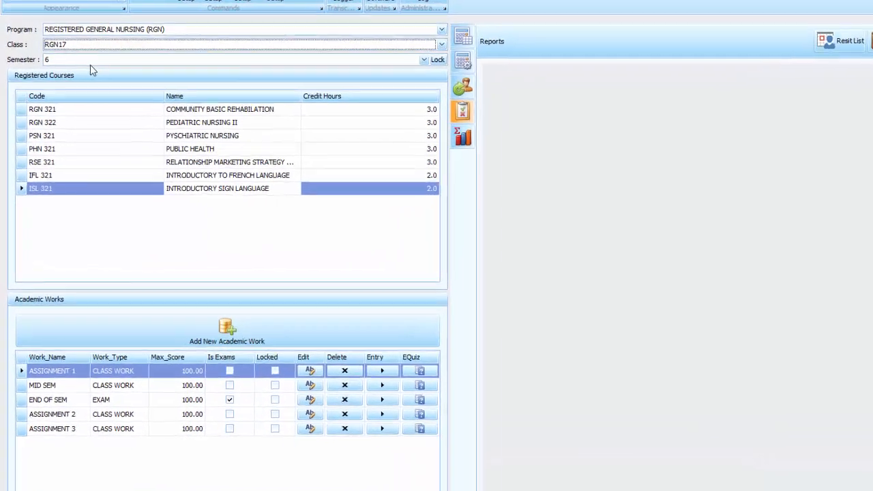
pyautogui.click(63, 107)
pyautogui.click(96, 48)
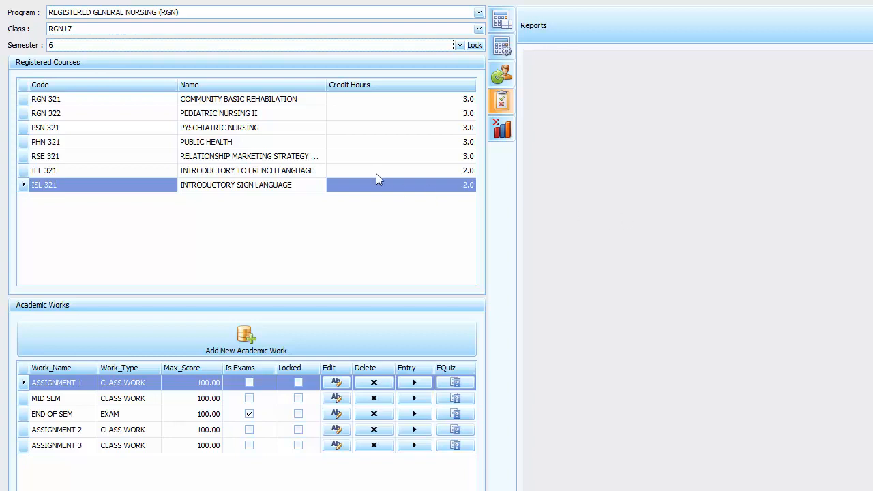
pyautogui.click(85, 47)
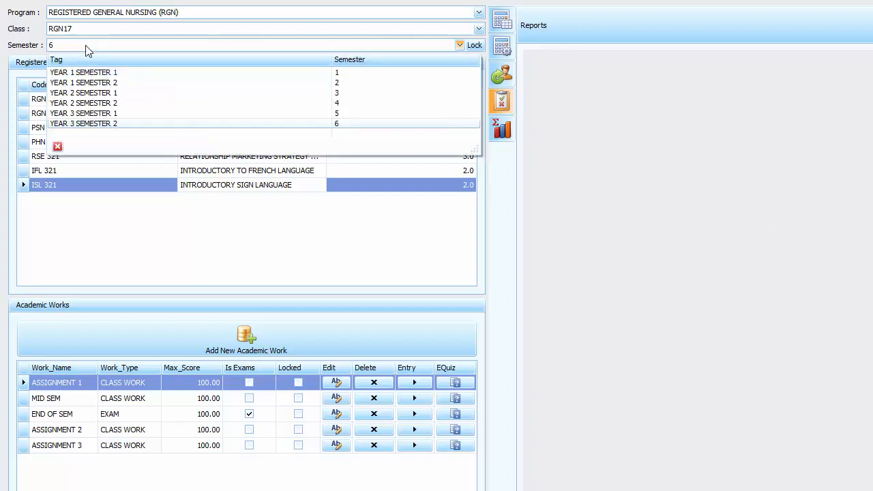
pyautogui.click(194, 125)
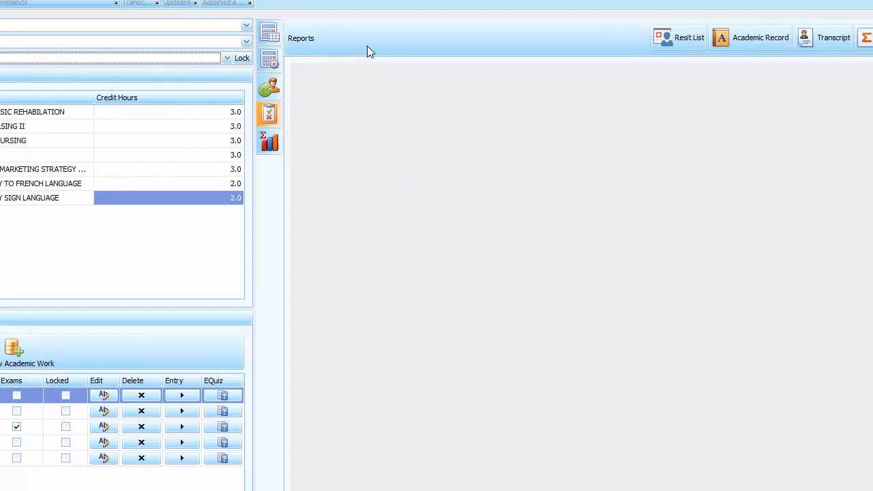
# Open the results processing page and sort the processed results by total score in ascending order
pyautogui.click(276, 38)
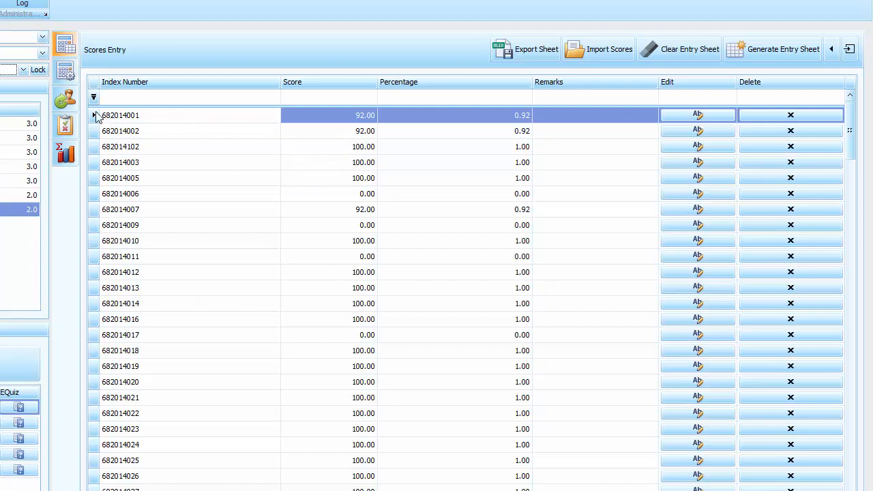
pyautogui.click(65, 72)
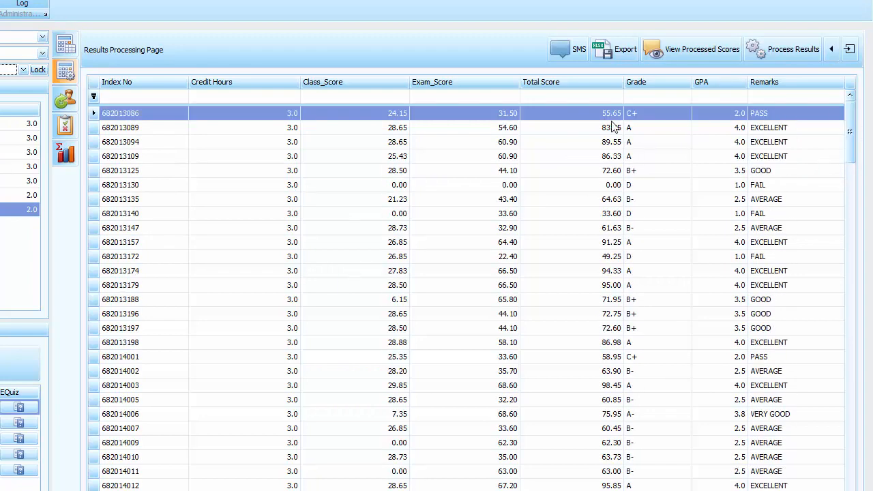
pyautogui.click(576, 85)
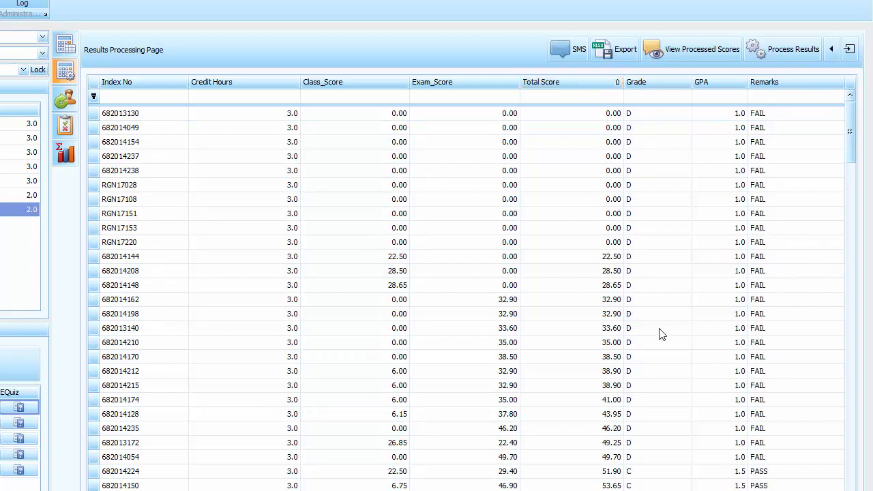
pyautogui.scroll(-2, 594, 318)
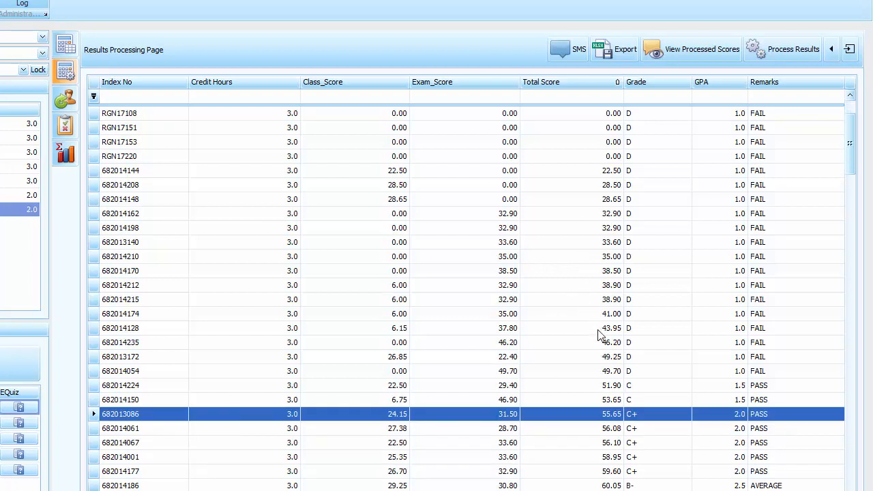
# Examine the total scores and remarks of the failing students row by row in the sorted results
pyautogui.click(606, 371)
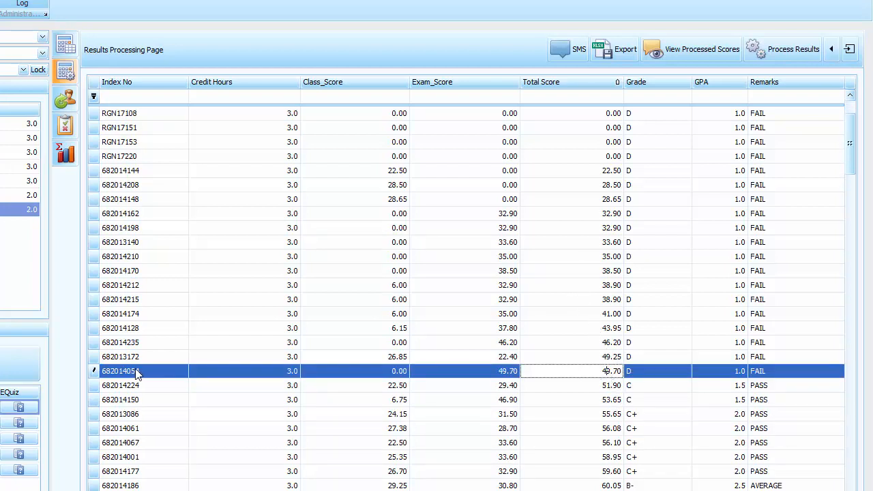
pyautogui.click(583, 343)
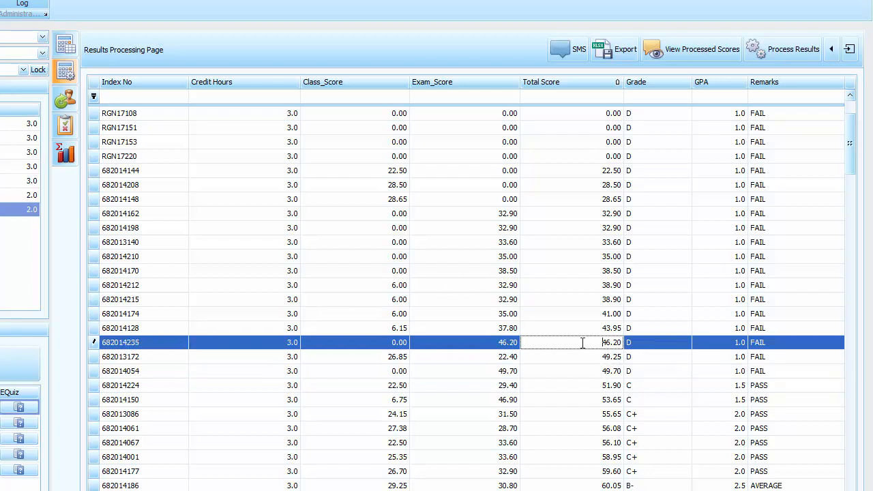
pyautogui.click(93, 328)
pyautogui.click(93, 313)
pyautogui.click(93, 299)
pyautogui.click(94, 285)
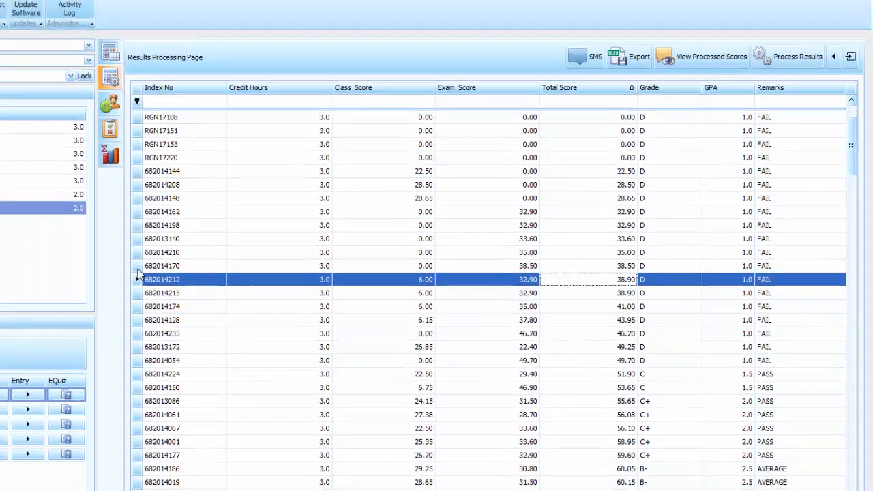
pyautogui.click(93, 270)
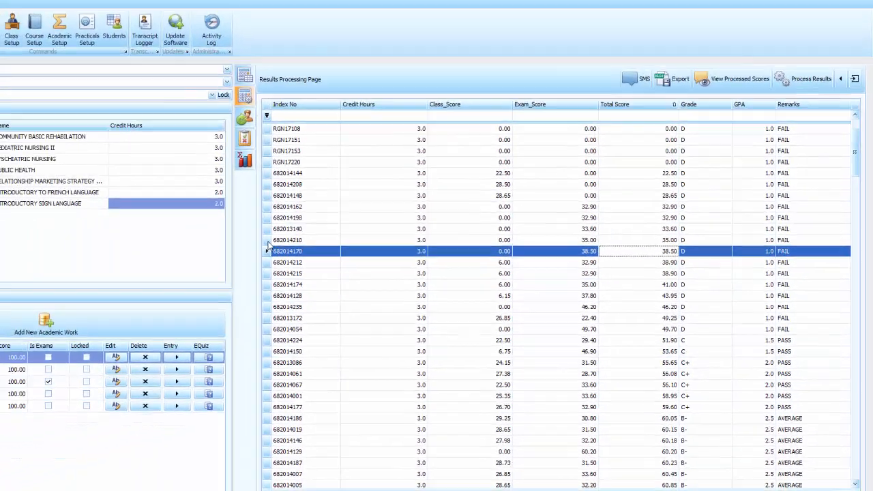
pyautogui.click(268, 240)
pyautogui.click(268, 229)
pyautogui.click(268, 218)
pyautogui.click(268, 206)
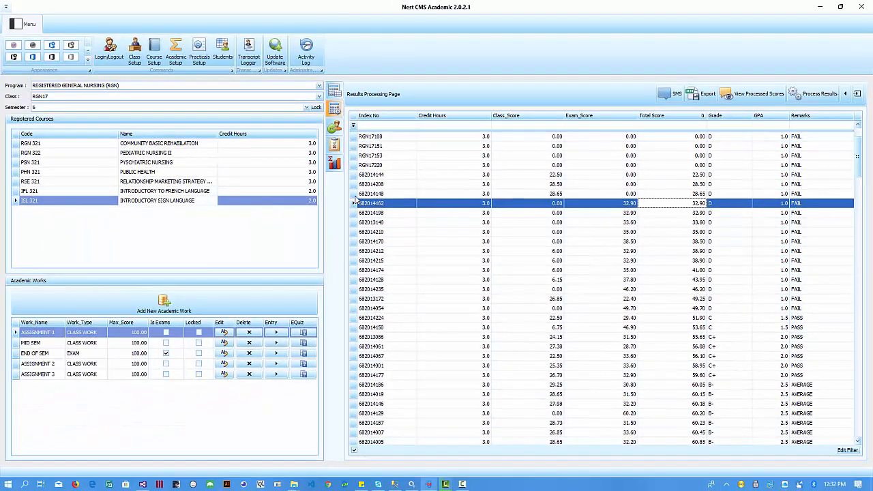
pyautogui.click(268, 195)
pyautogui.click(354, 184)
pyautogui.click(354, 174)
pyautogui.click(353, 165)
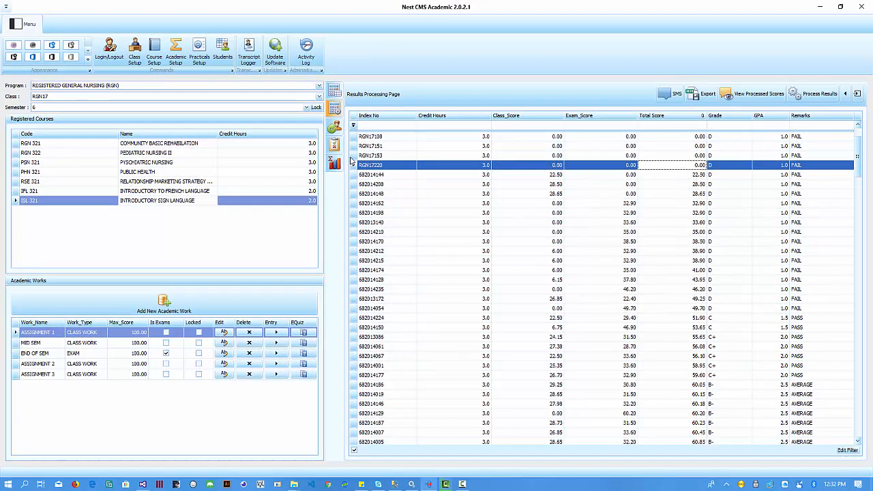
pyautogui.click(354, 156)
pyautogui.click(354, 146)
pyautogui.click(353, 136)
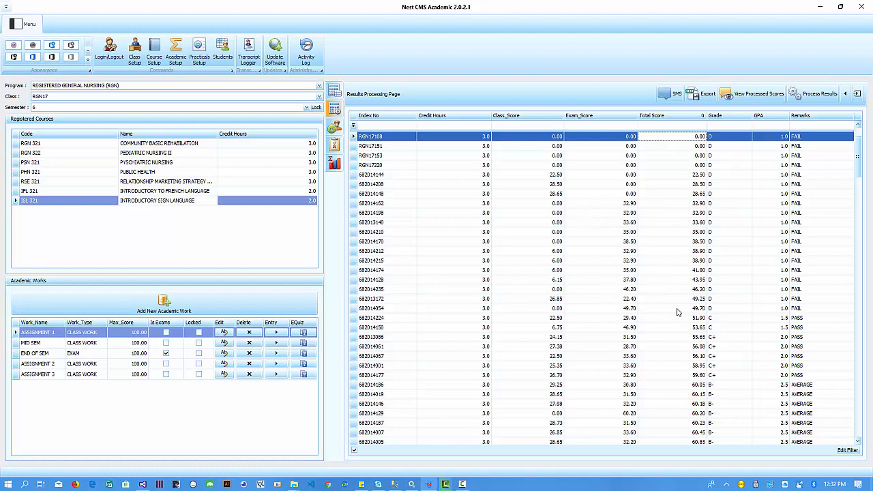
pyautogui.click(821, 308)
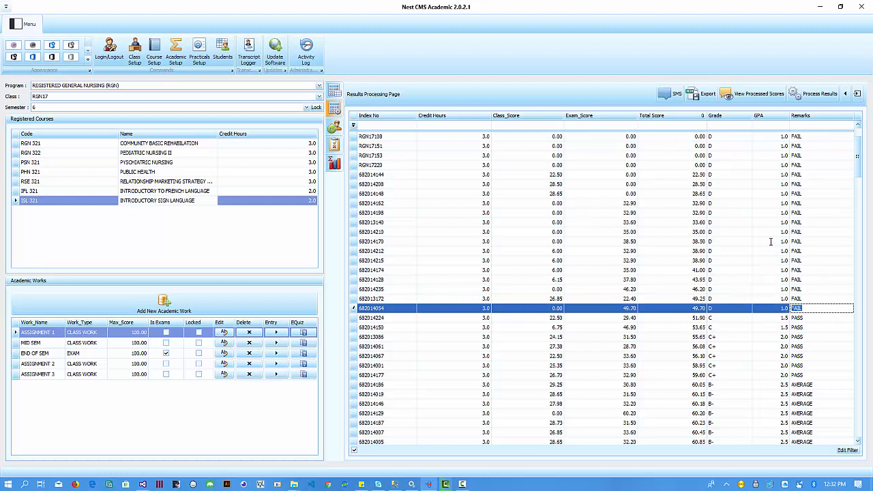
pyautogui.moveTo(777, 180); pyautogui.dragTo(814, 150)
# Open the Resits page for the Introductory Sign Language course, checking the scores entry page along the way
pyautogui.click(335, 128)
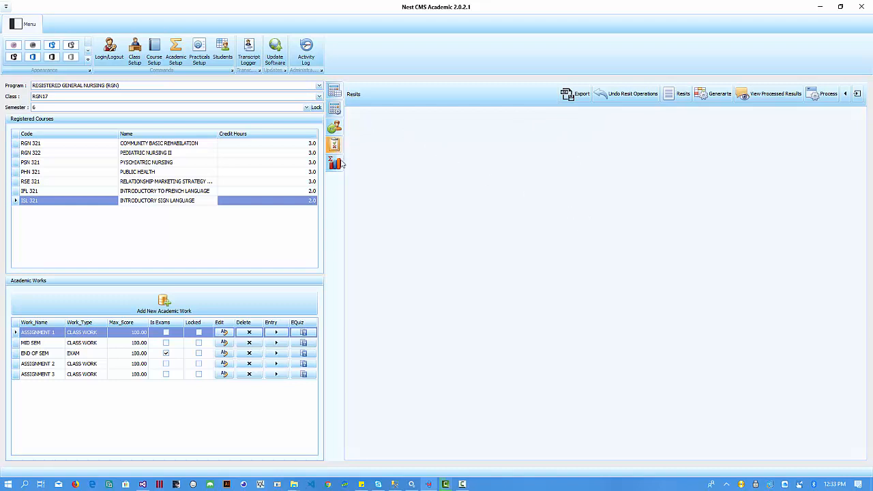
pyautogui.click(337, 129)
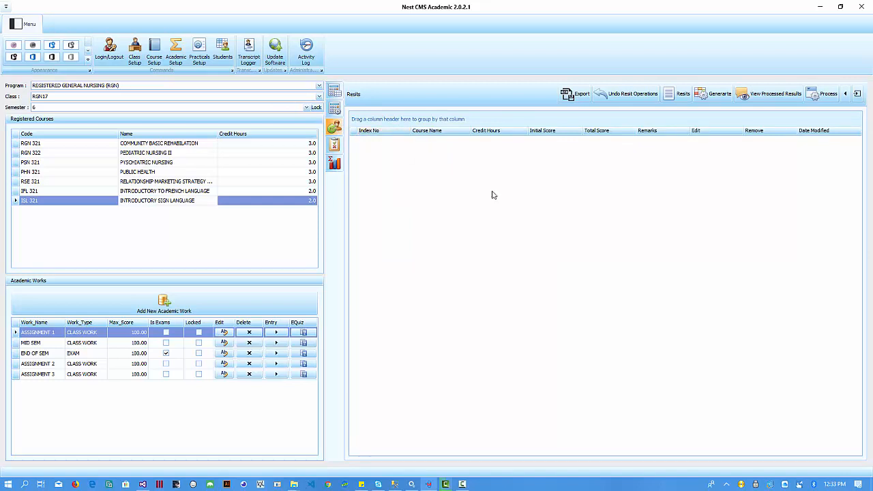
pyautogui.click(334, 108)
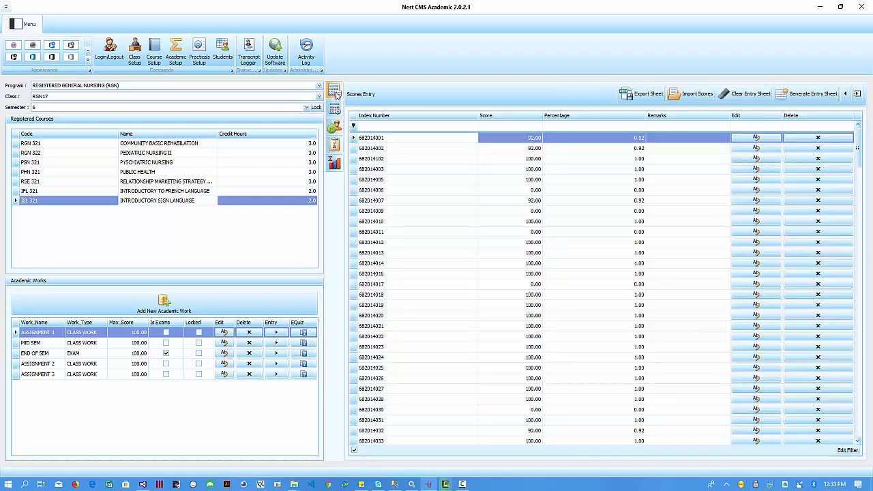
pyautogui.click(334, 126)
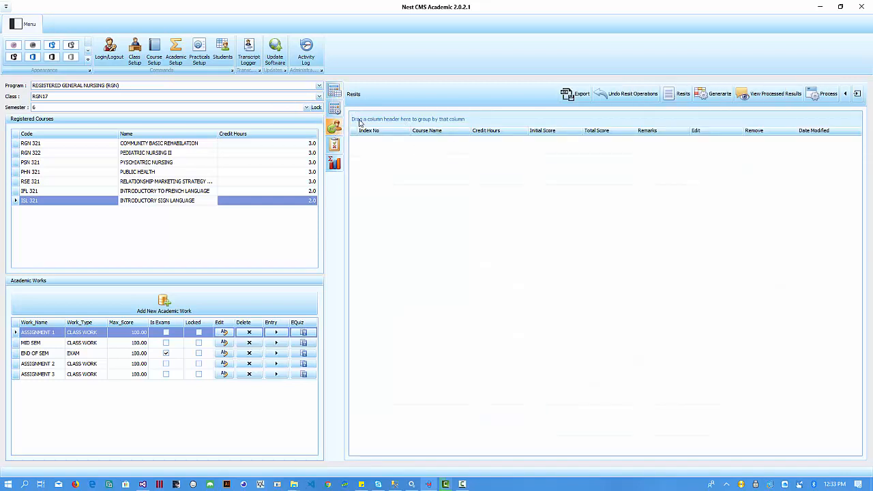
pyautogui.click(334, 128)
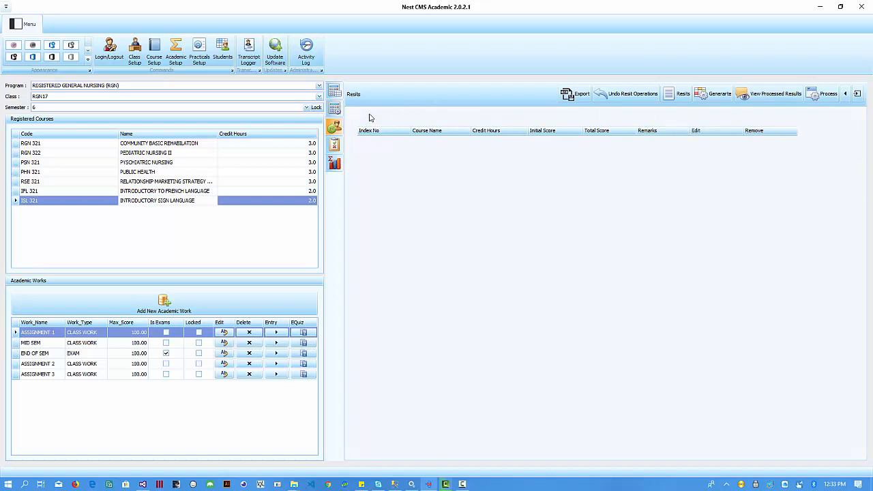
pyautogui.click(335, 146)
pyautogui.click(336, 128)
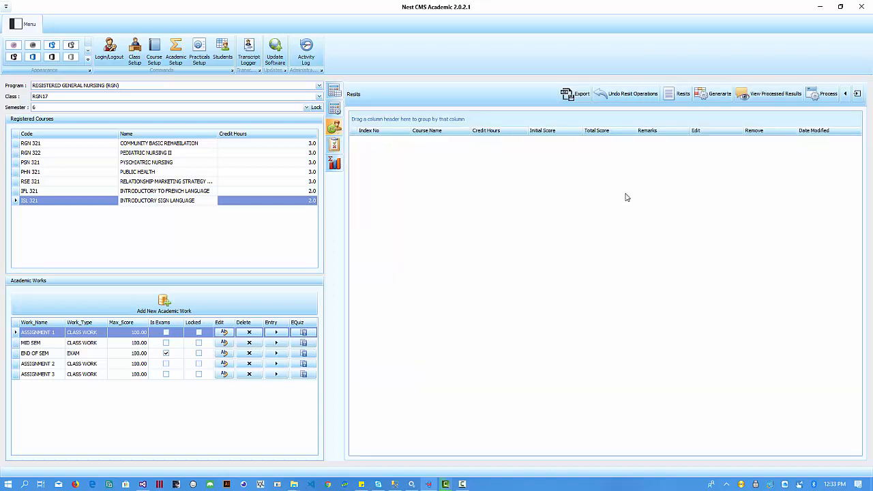
# Generate the resit student list for Introductory Sign Language and load it for score entry
pyautogui.click(678, 97)
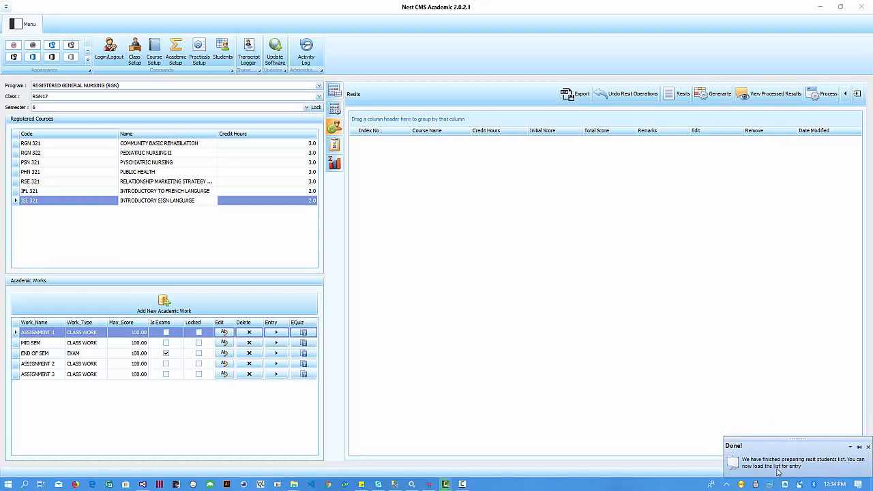
pyautogui.click(677, 95)
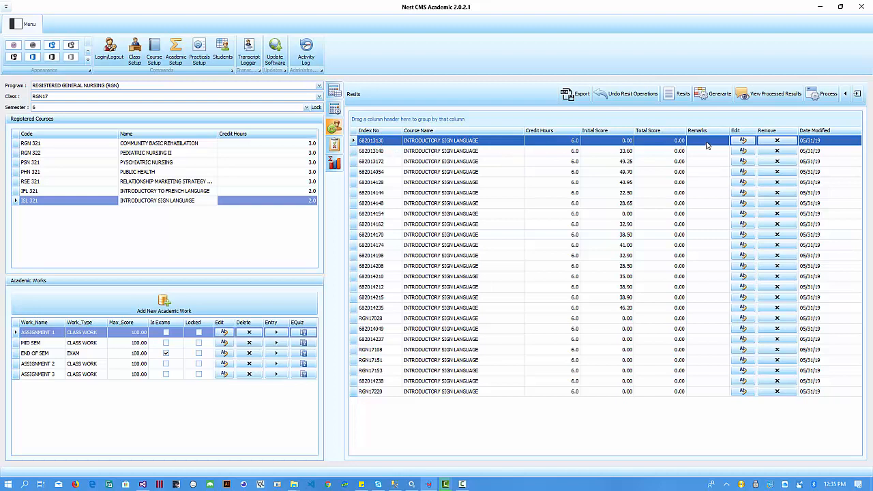
# Set the resit score of the first student in the list to 68 and save it
pyautogui.click(744, 141)
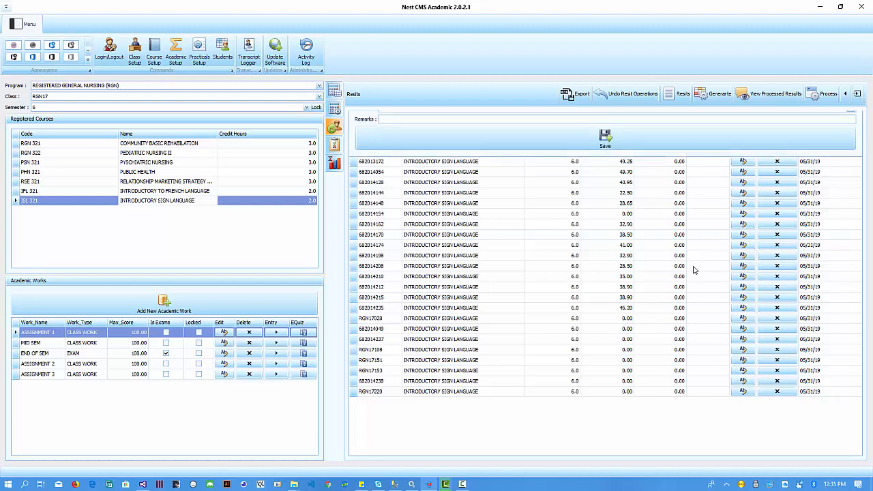
pyautogui.click(442, 121)
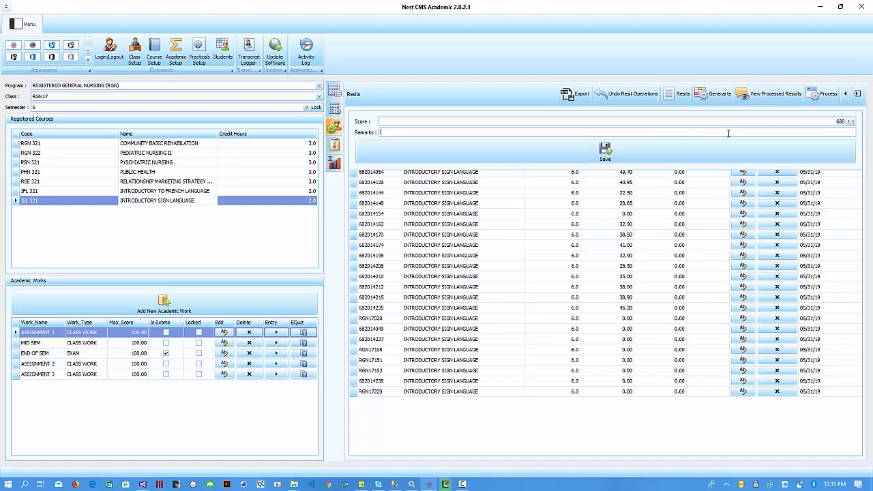
pyautogui.doubleClick(833, 121)
pyautogui.click(644, 155)
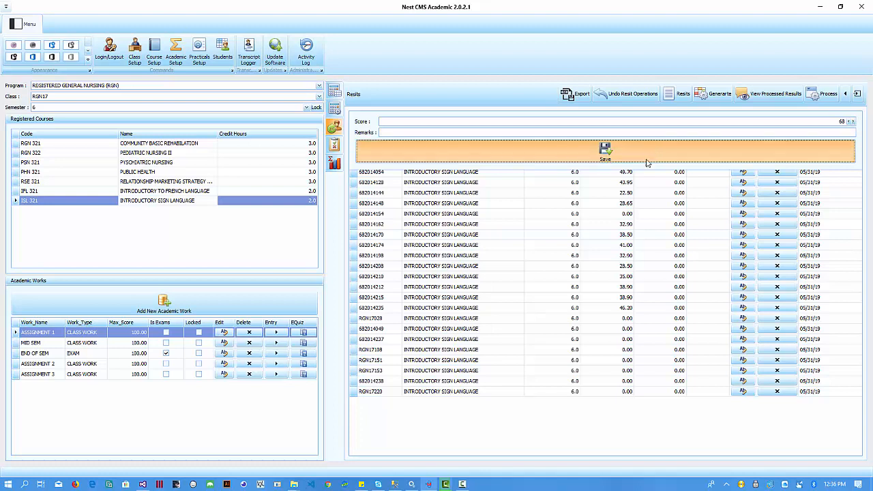
pyautogui.click(614, 195)
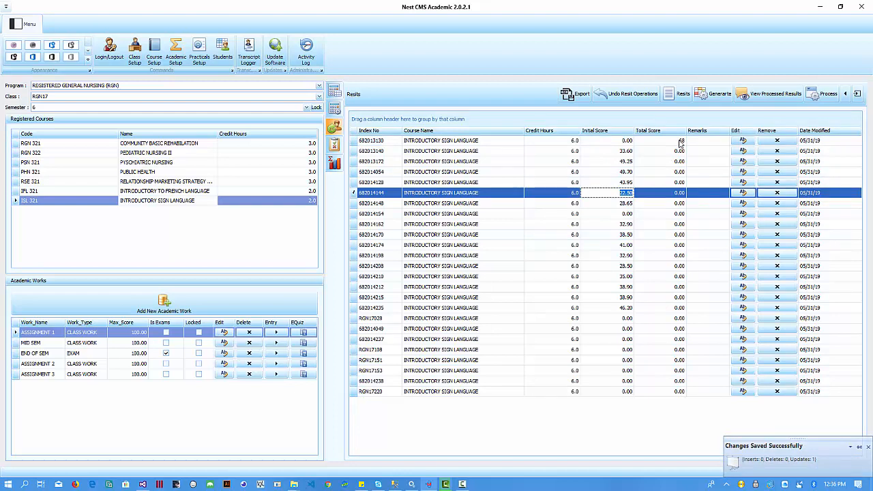
pyautogui.click(655, 142)
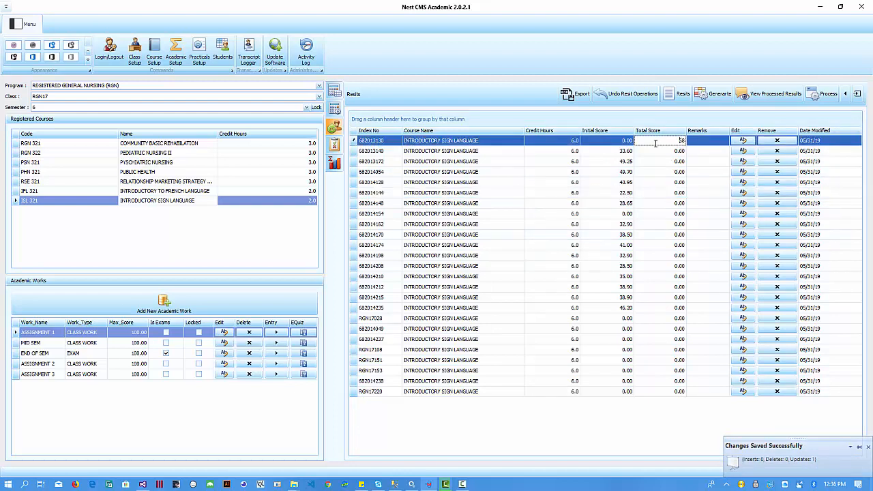
# Set the second student's resit score to 88 and save it
pyautogui.click(743, 154)
pyautogui.click(743, 161)
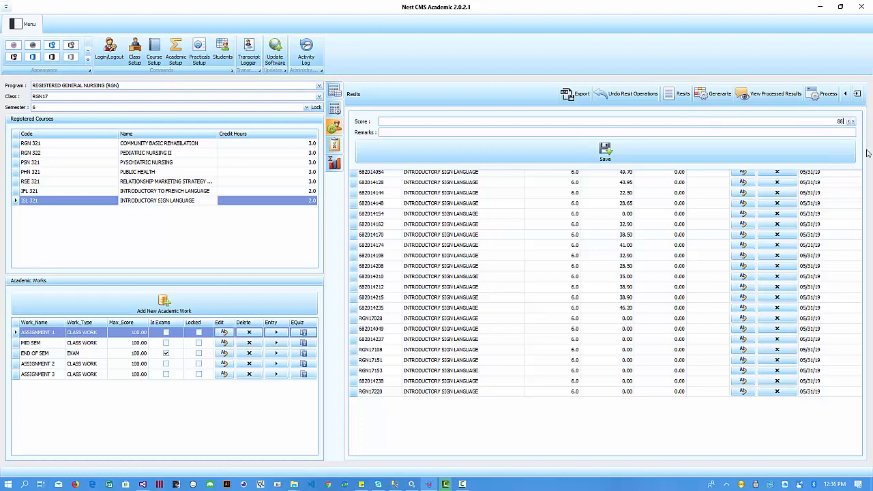
pyautogui.click(812, 156)
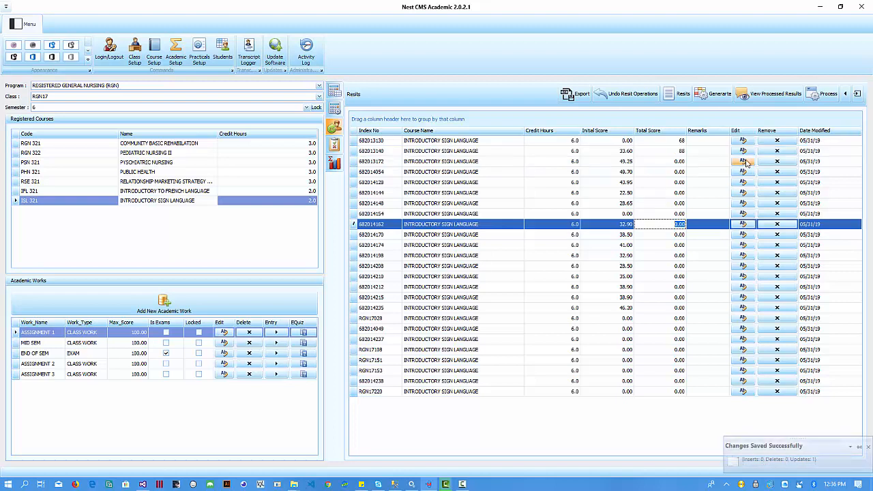
# Set the third student's resit score to 50 and save it
pyautogui.click(746, 161)
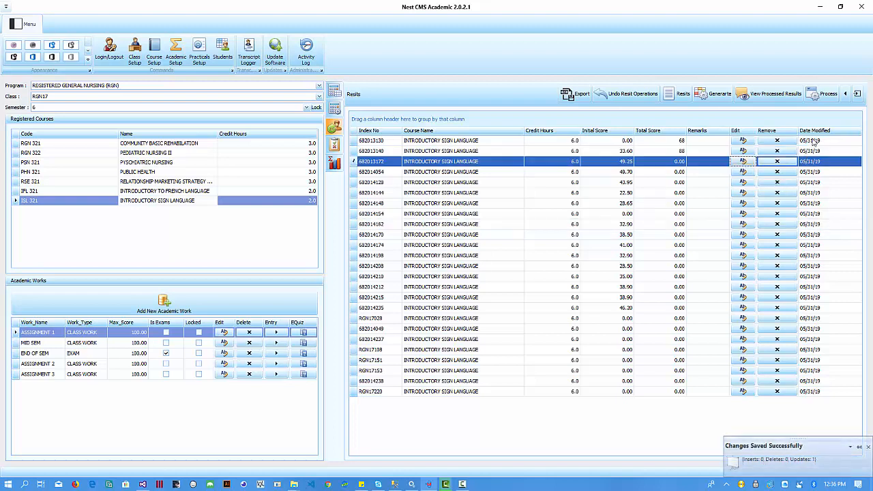
pyautogui.click(742, 162)
pyautogui.moveTo(822, 120); pyautogui.dragTo(855, 121)
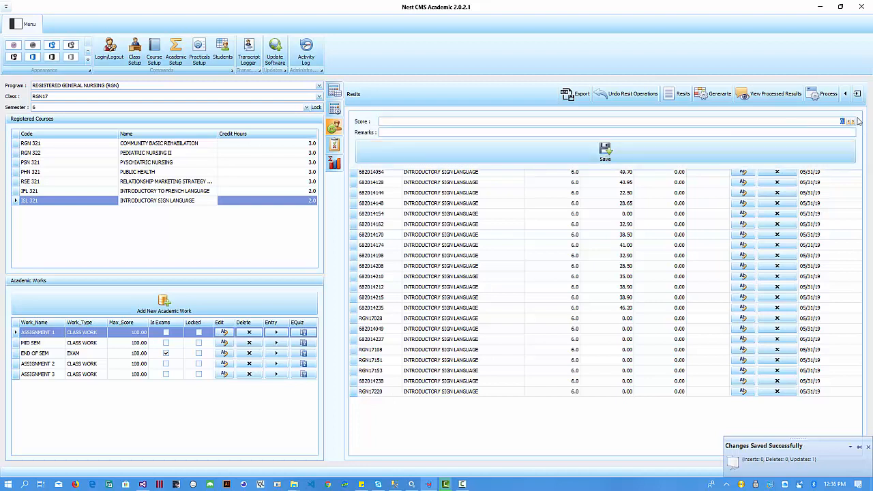
pyautogui.click(860, 141)
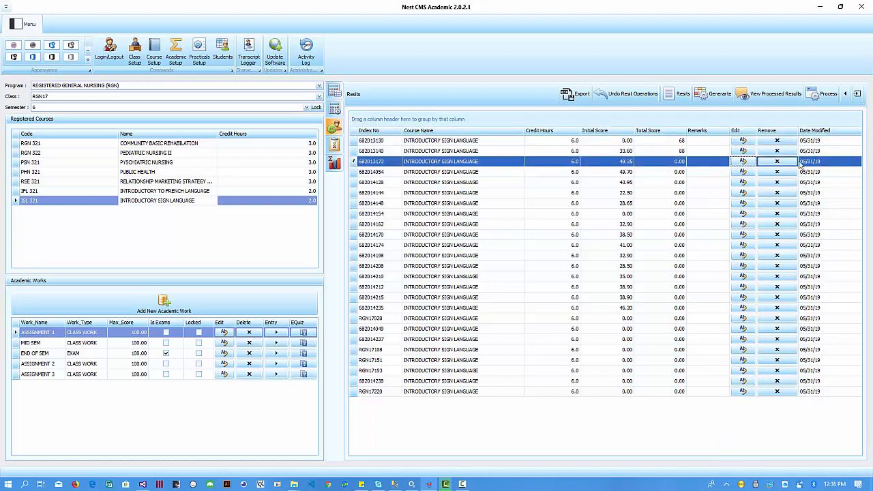
pyautogui.click(742, 166)
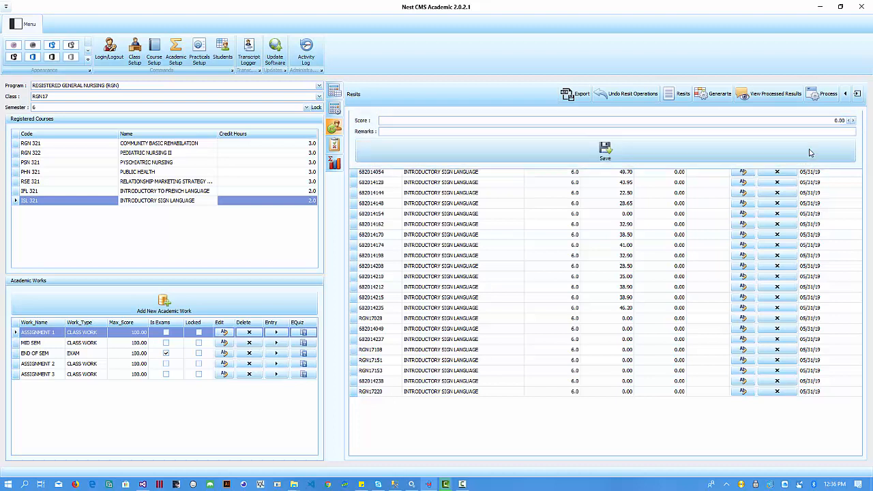
pyautogui.moveTo(839, 122); pyautogui.dragTo(854, 127)
pyautogui.write('50')
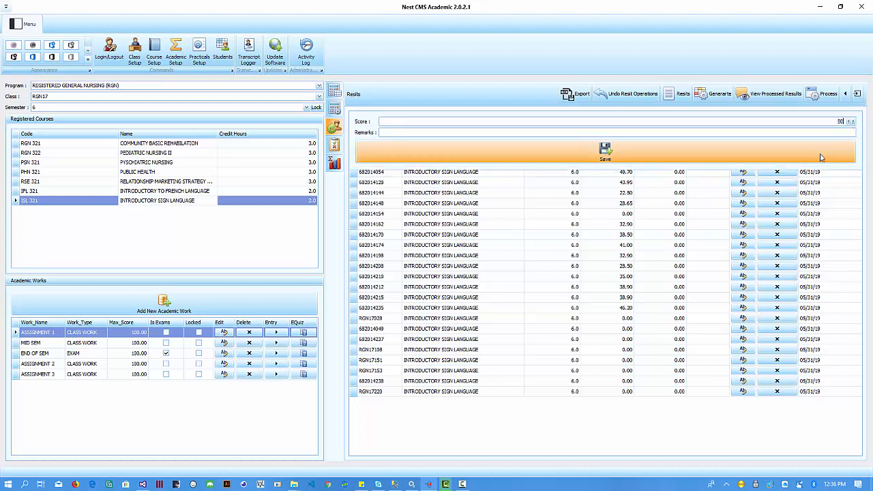
pyautogui.click(818, 158)
pyautogui.click(682, 194)
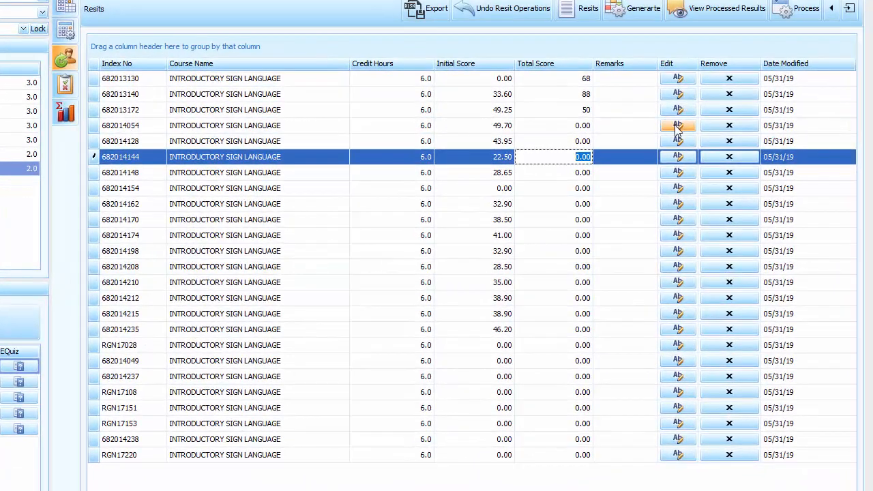
# Set the fourth student's resit score to 30 and save it
pyautogui.click(688, 133)
pyautogui.click(804, 51)
pyautogui.write('30')
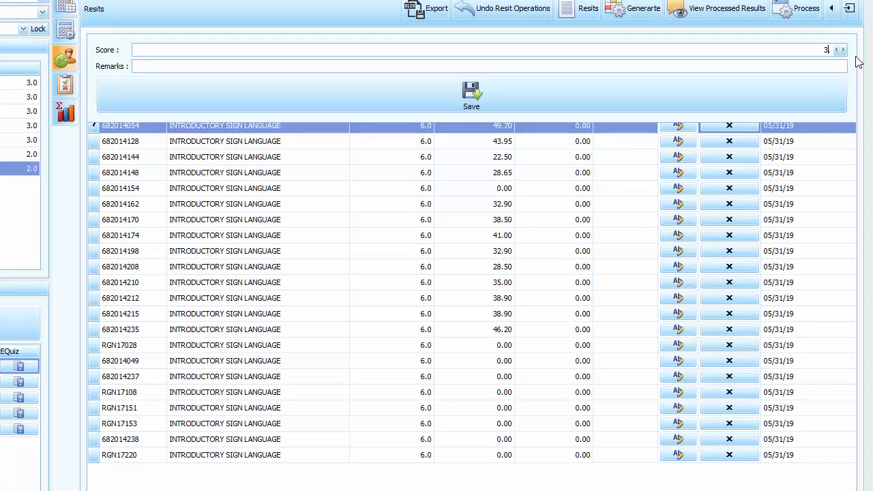
pyautogui.click(761, 97)
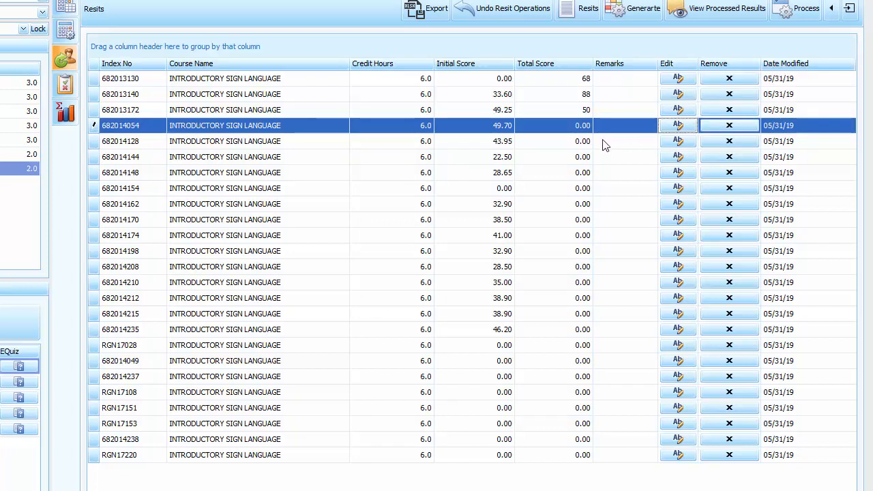
# Set the fifth student's resit score to 56 and save it
pyautogui.click(678, 142)
pyautogui.click(827, 49)
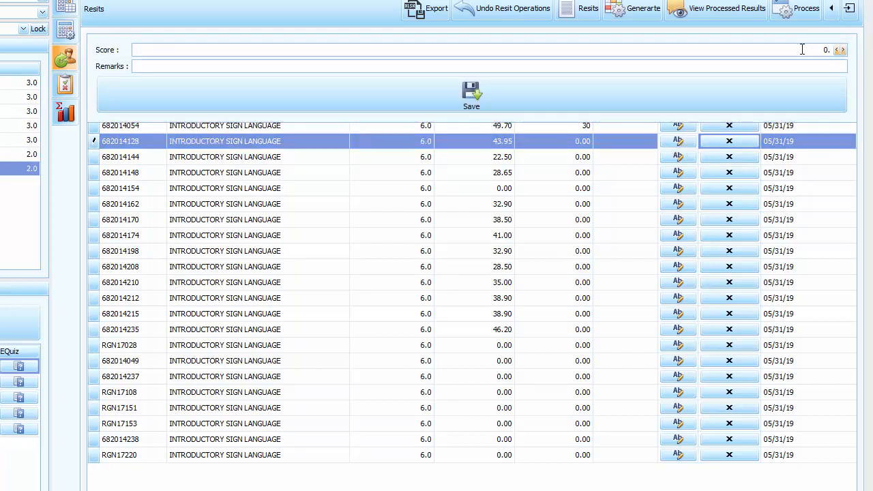
pyautogui.moveTo(801, 49); pyautogui.dragTo(845, 50)
pyautogui.write('56')
pyautogui.click(808, 88)
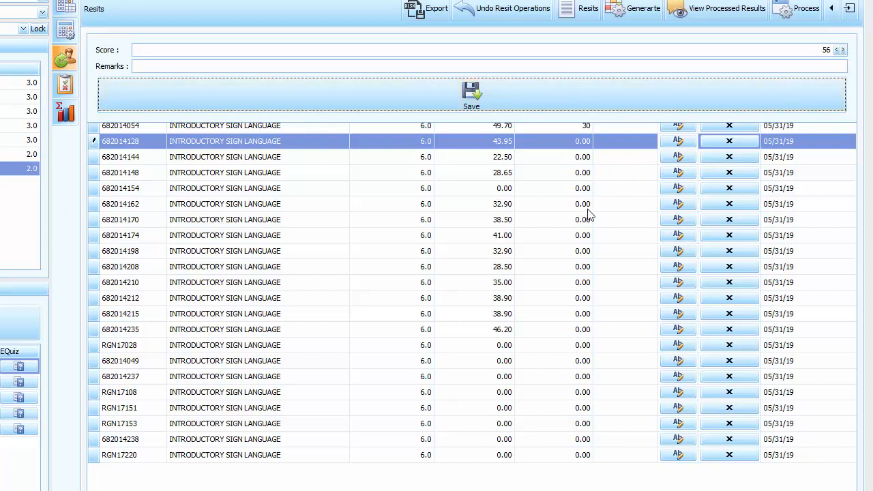
pyautogui.click(587, 174)
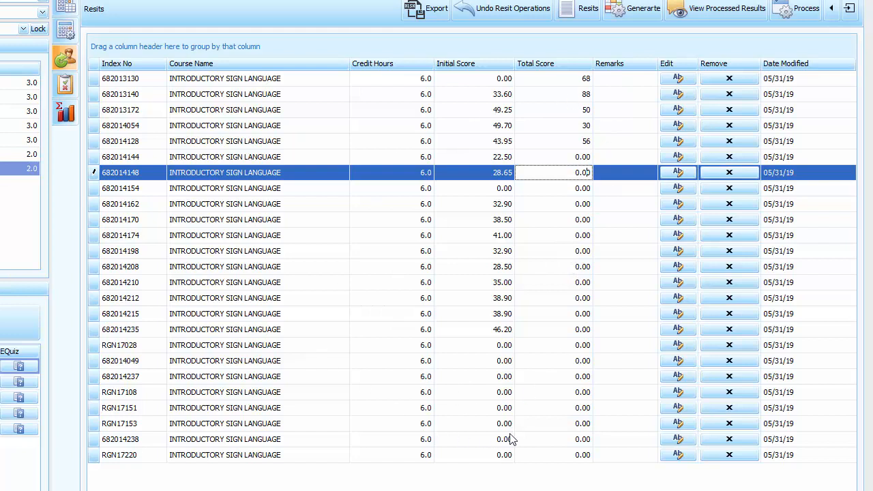
# Check the entered resit scores, process the results, and review the resulting grades and remarks
pyautogui.click(583, 80)
pyautogui.click(584, 95)
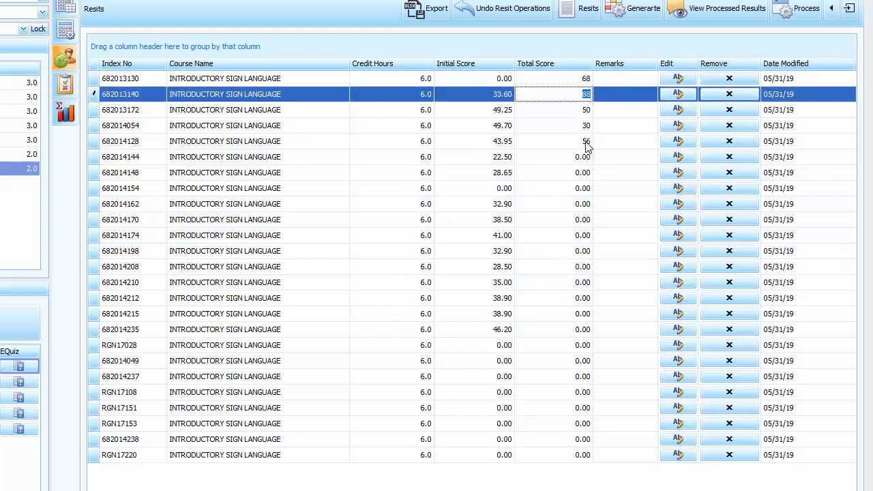
pyautogui.click(586, 143)
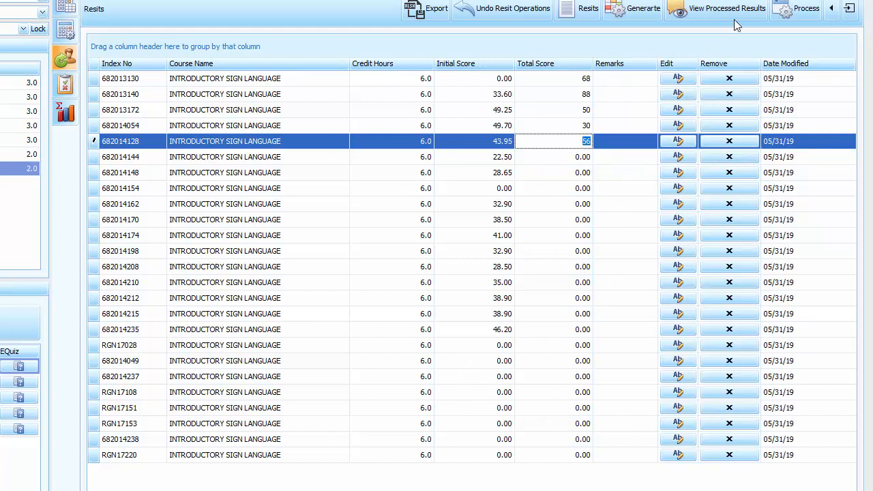
pyautogui.click(790, 13)
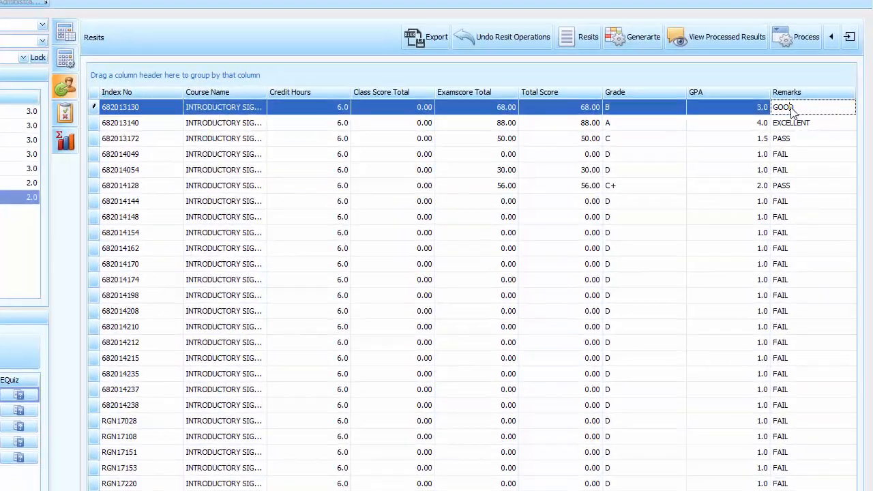
pyautogui.click(815, 154)
pyautogui.click(789, 139)
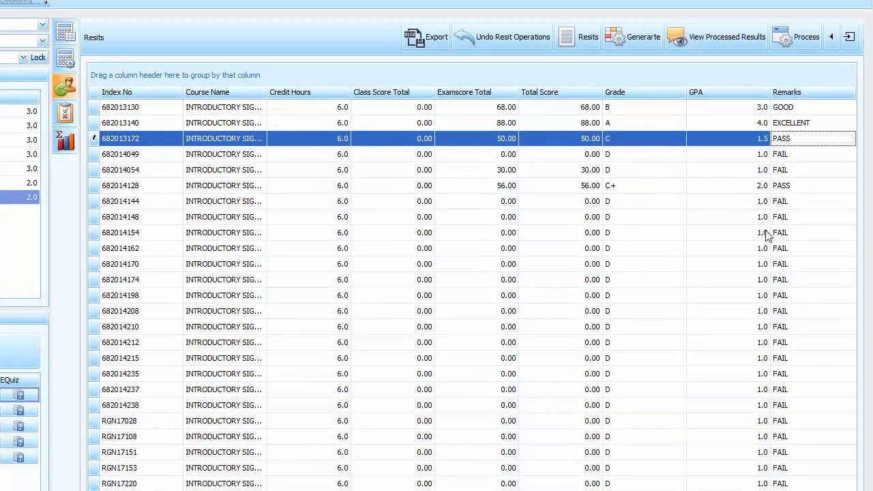
pyautogui.click(778, 188)
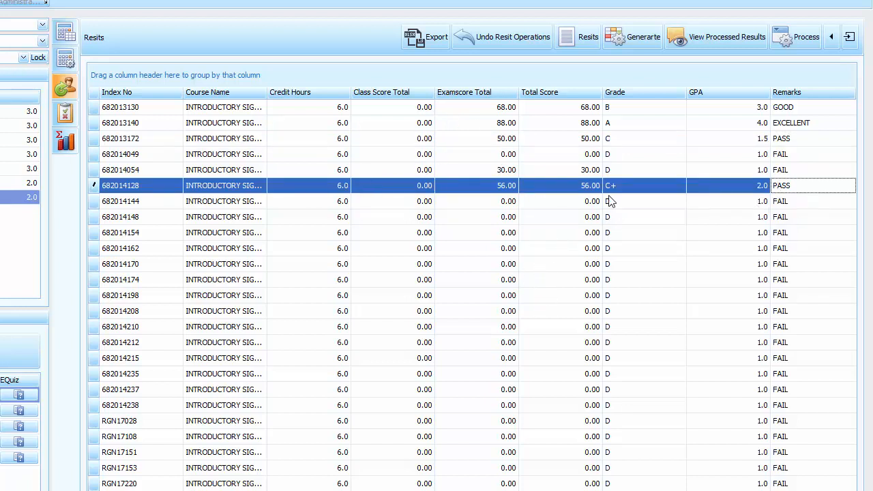
# Return to the resit score list and save a score of 55 for the sixth student
pyautogui.click(587, 43)
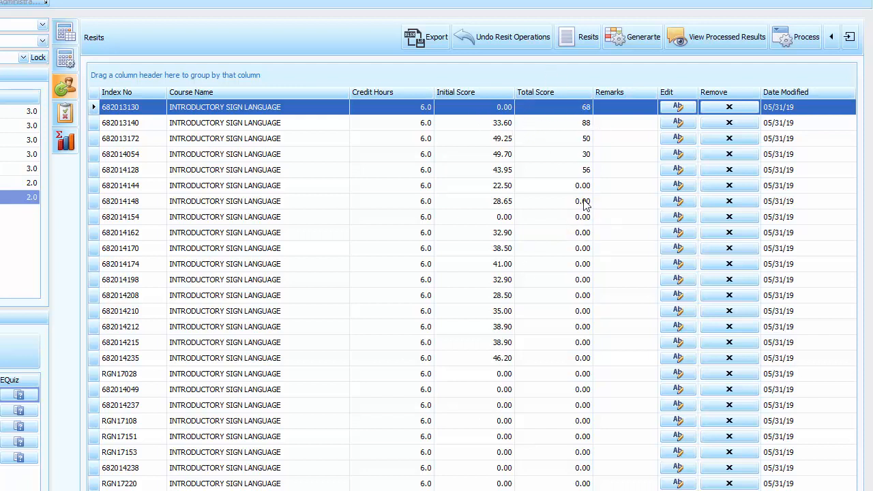
pyautogui.click(580, 187)
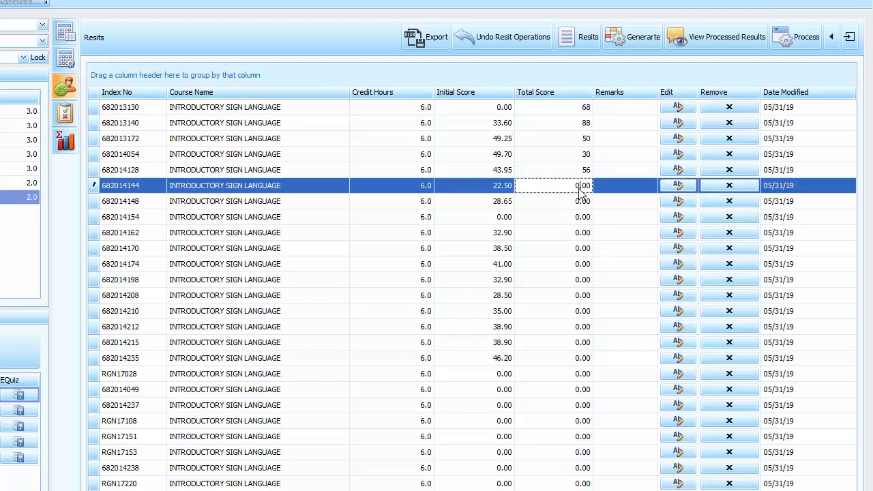
pyautogui.click(677, 185)
pyautogui.click(789, 77)
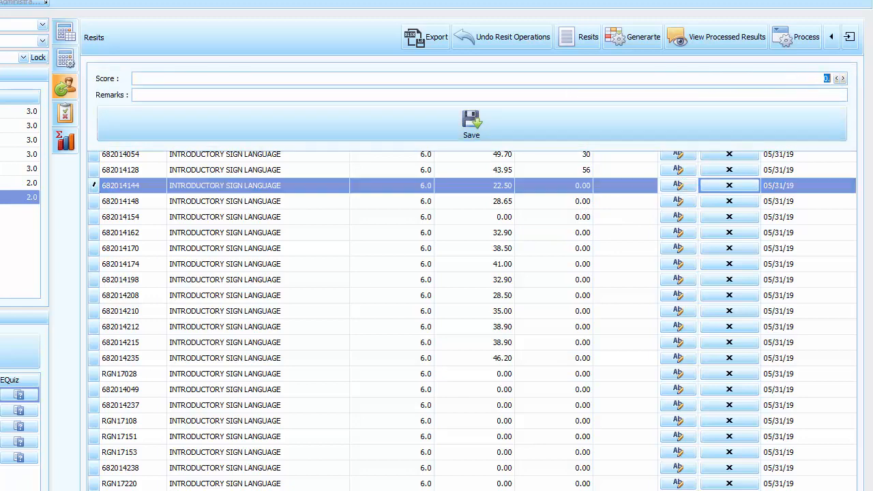
pyautogui.write('55')
pyautogui.click(791, 132)
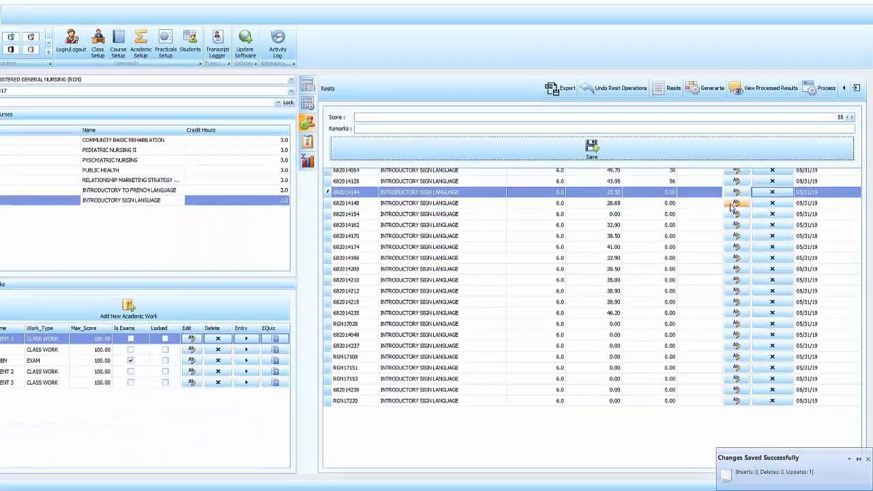
# Set the seventh student's resit score to 74 and save it
pyautogui.click(677, 201)
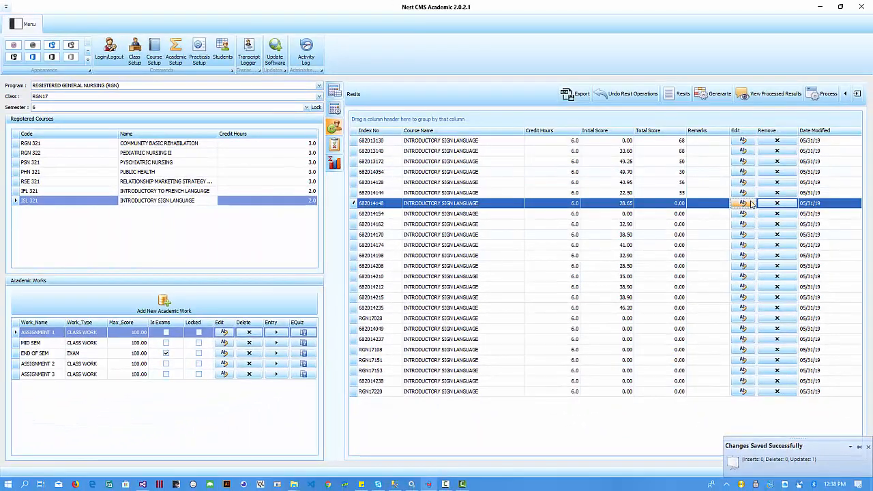
pyautogui.click(743, 203)
pyautogui.click(844, 120)
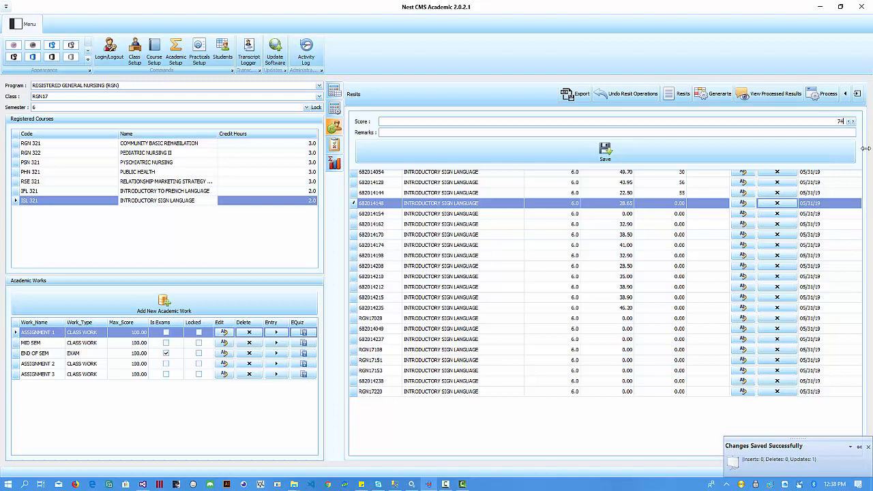
pyautogui.write('74')
pyautogui.click(825, 158)
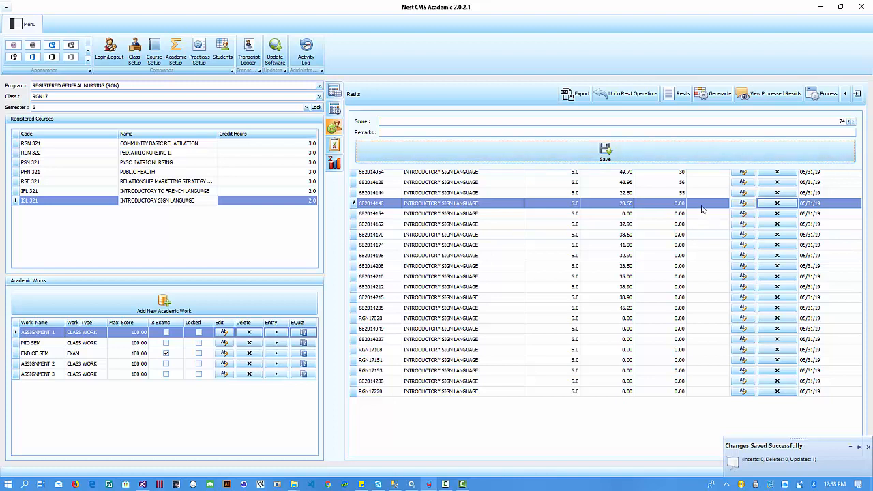
pyautogui.click(674, 236)
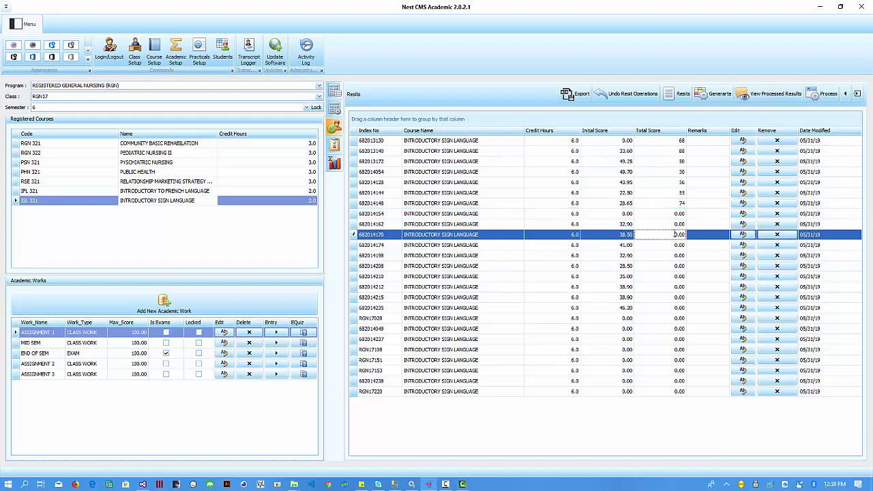
# Process the resit results again and check the grades of the two newly scored students
pyautogui.click(823, 93)
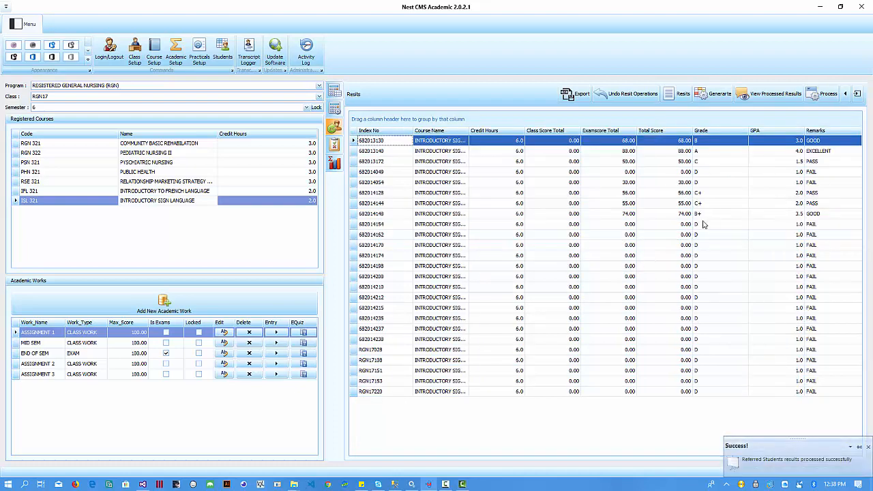
pyautogui.click(695, 217)
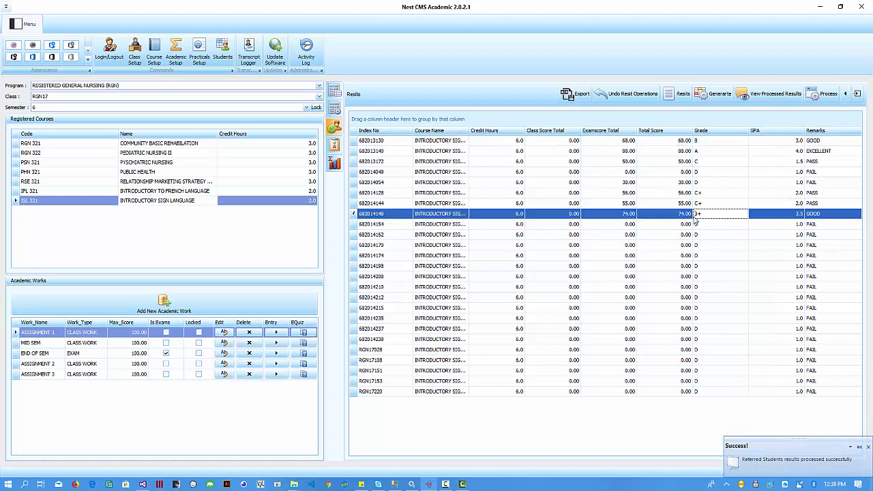
pyautogui.click(704, 204)
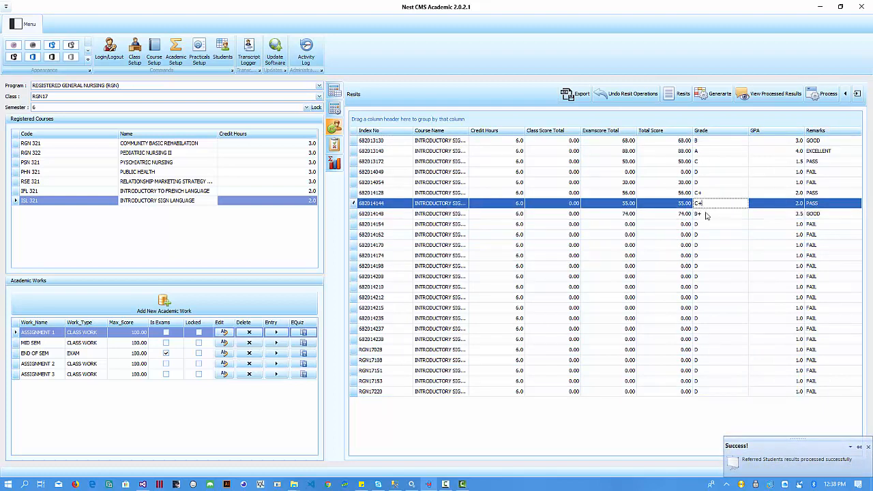
pyautogui.click(684, 236)
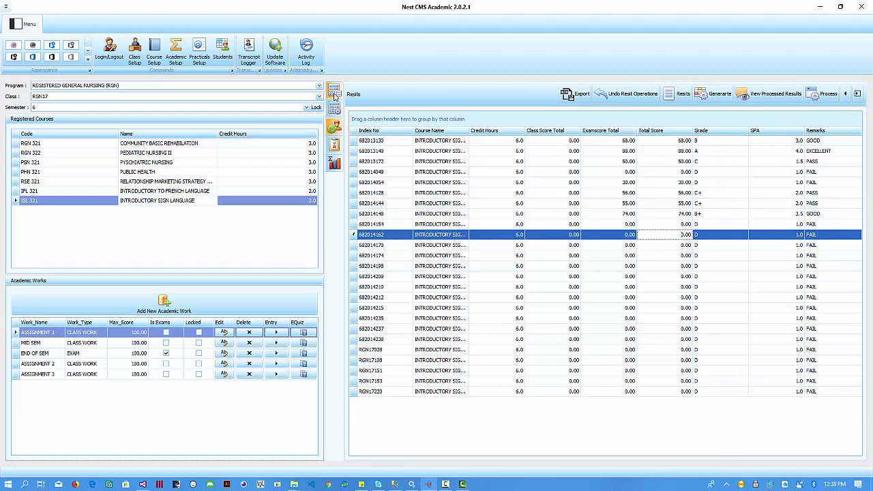
# Copy the first student's index number from the processed results and open the Reports page
pyautogui.click(383, 141)
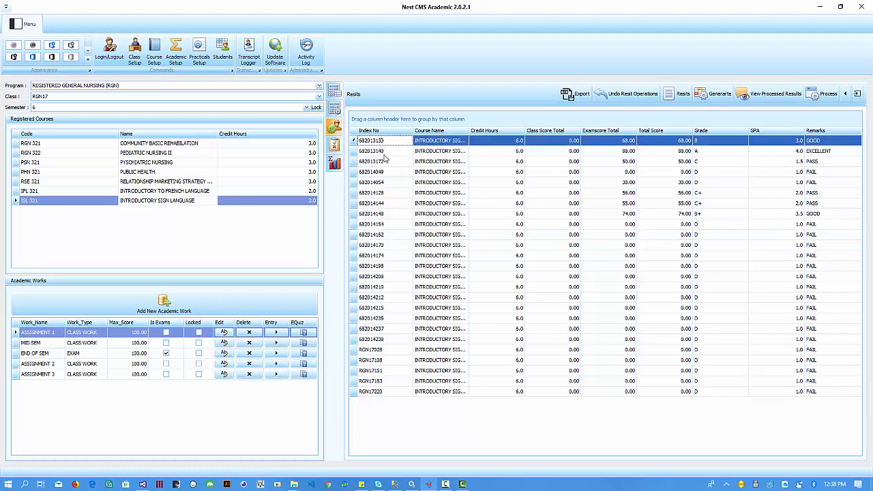
pyautogui.click(383, 161)
pyautogui.click(377, 141)
pyautogui.hotkey('ctrl', 'c')
pyautogui.click(335, 145)
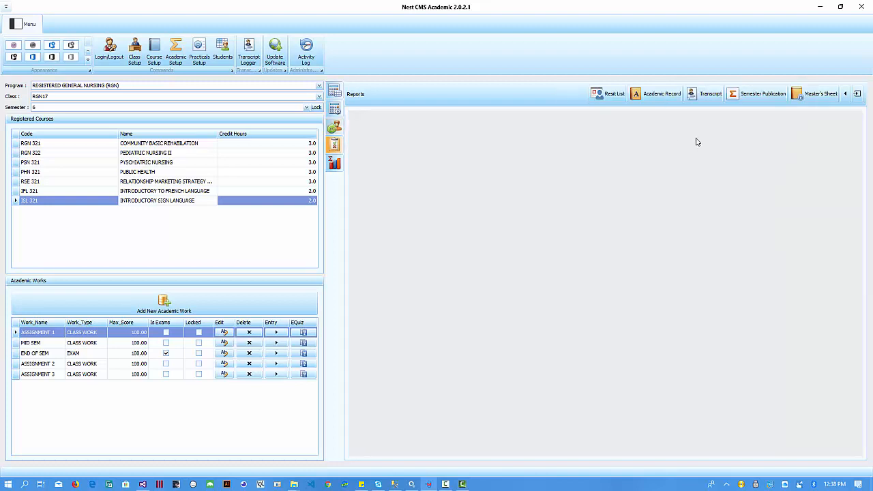
# Preview the transcript for the copied index number in a maximized report window and look through its pages
pyautogui.click(706, 94)
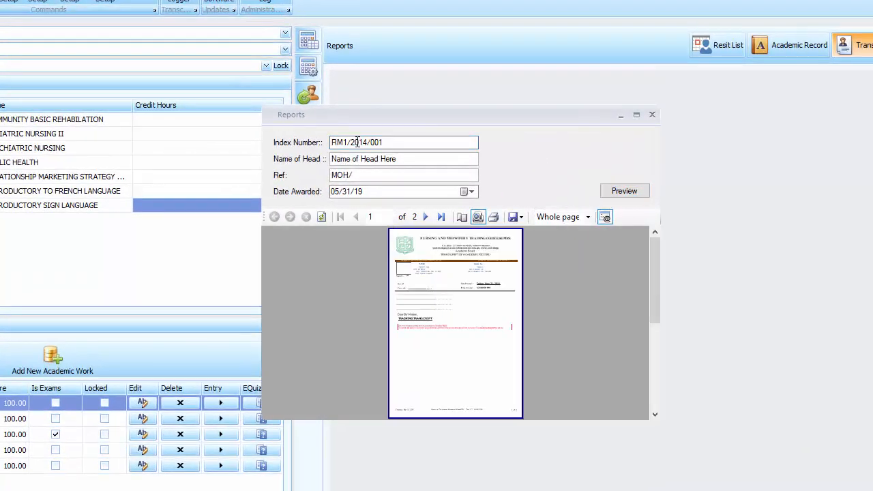
pyautogui.moveTo(410, 144); pyautogui.dragTo(267, 137)
pyautogui.hotkey('ctrl', 'v')
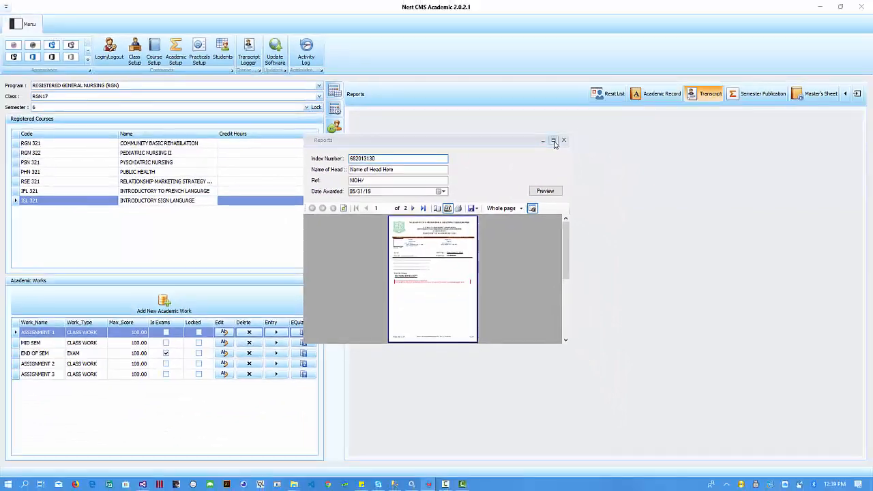
pyautogui.click(586, 129)
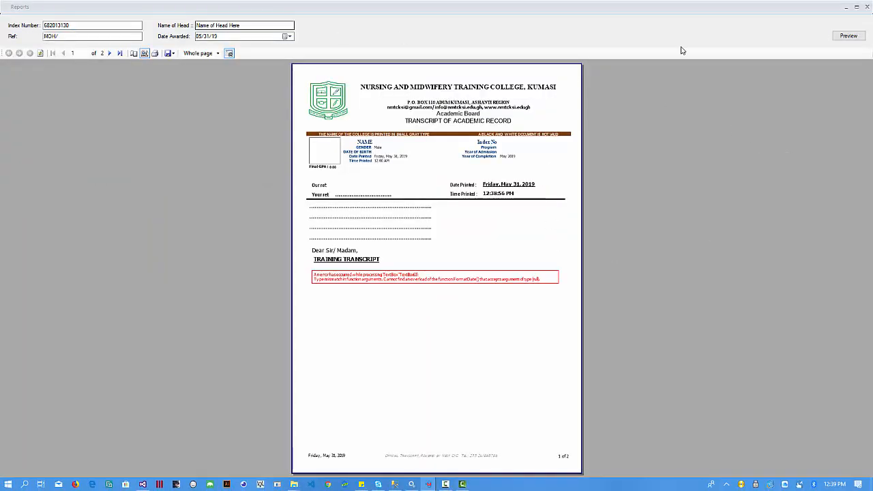
pyautogui.click(851, 36)
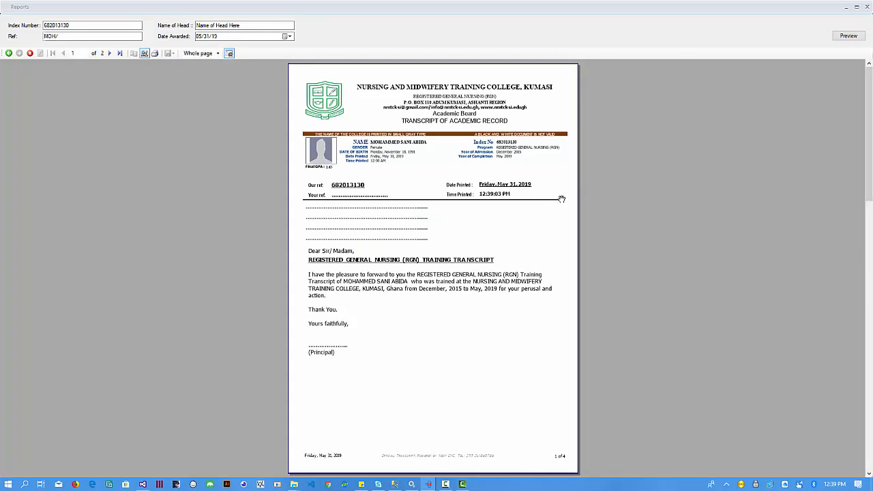
pyautogui.scroll(-3, 467, 215)
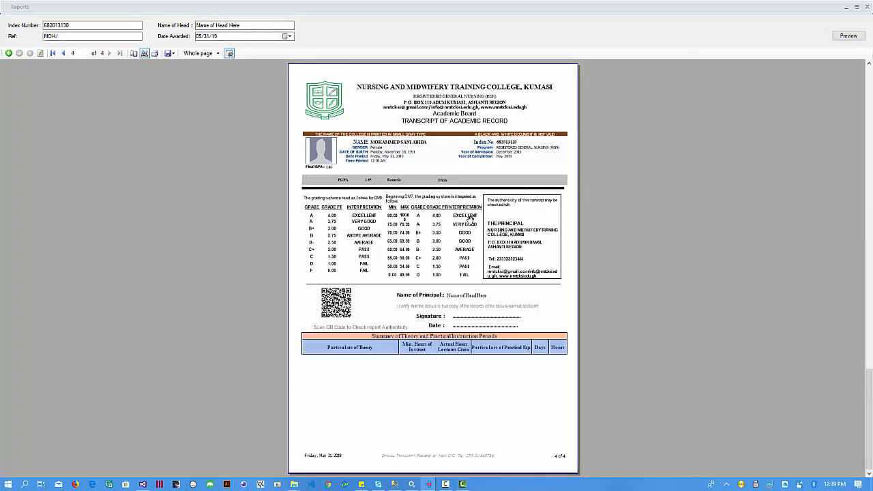
# Examine the Year 3 Semester 2 grades on page 3 of the transcript at 100% zoom, and close the report
pyautogui.scroll(1, 474, 216)
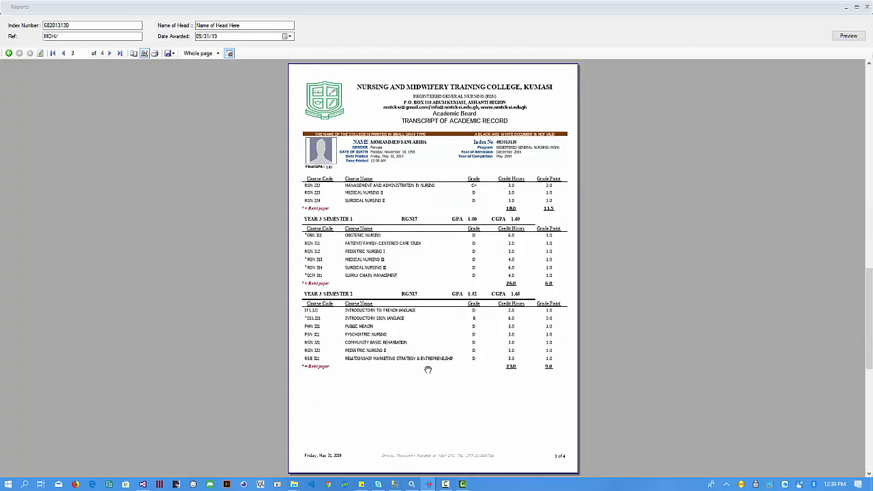
pyautogui.doubleClick(423, 340)
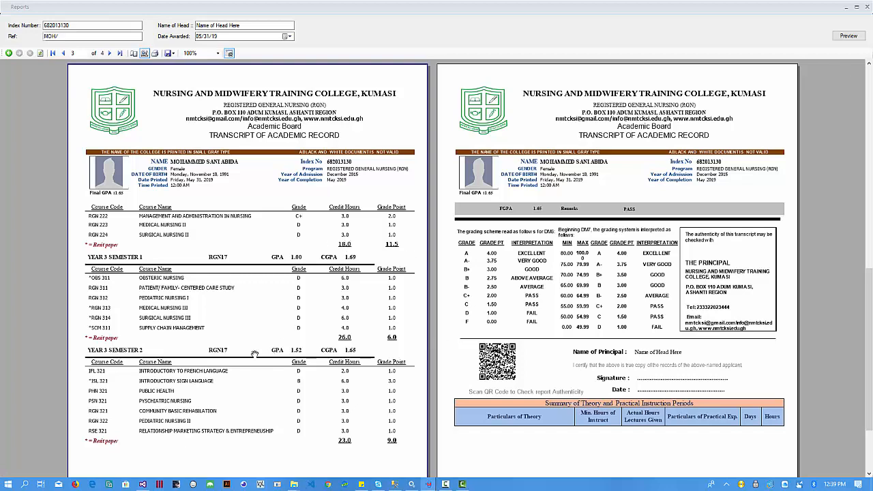
pyautogui.scroll(-1, 223, 349)
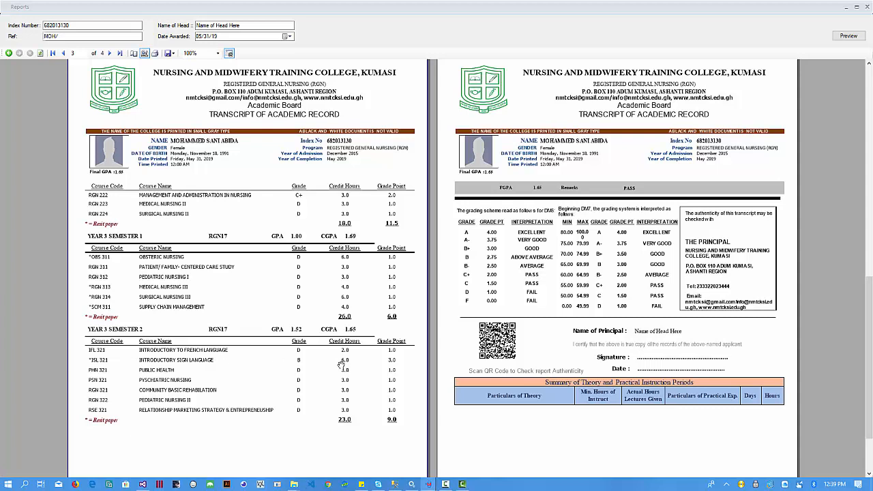
pyautogui.scroll(-3, 239, 277)
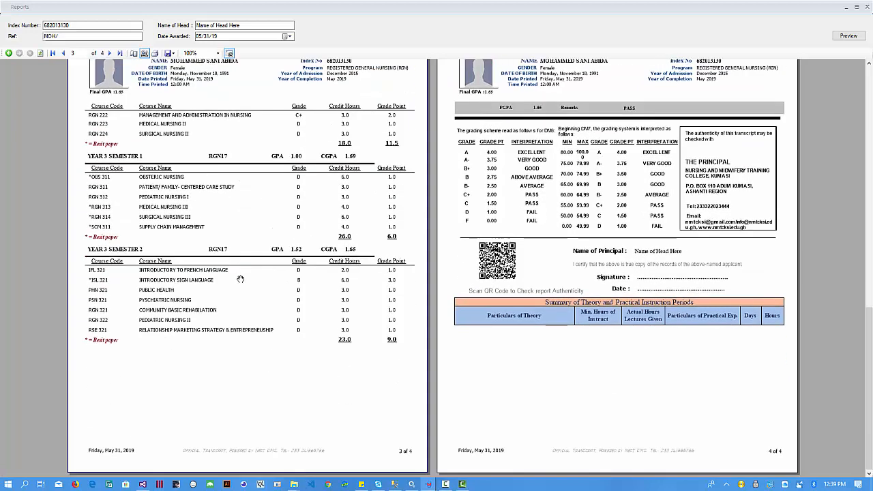
pyautogui.scroll(2, 257, 278)
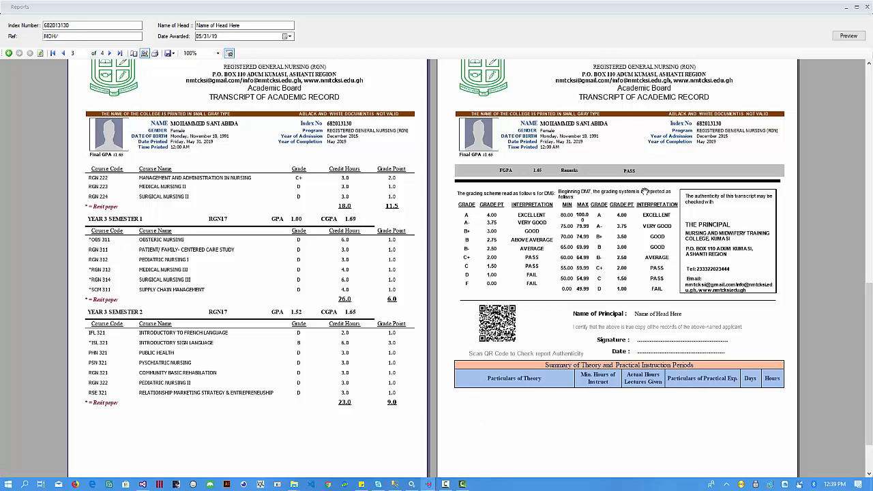
pyautogui.click(867, 8)
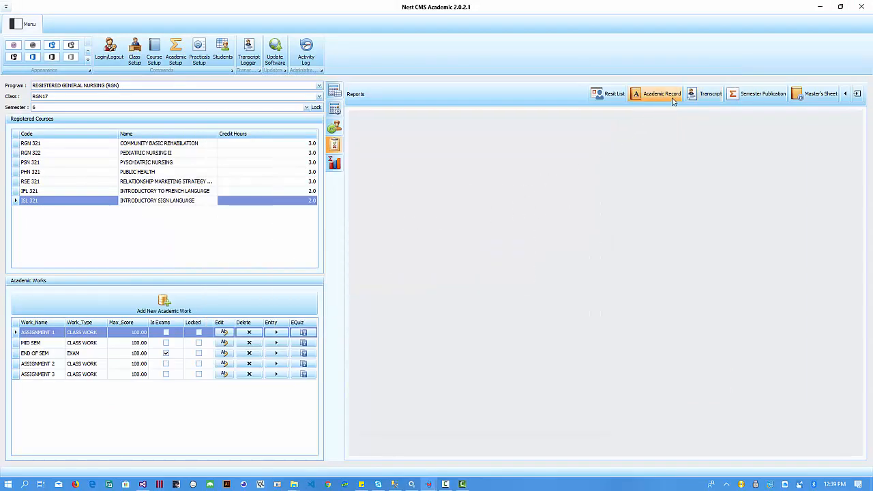
# Review the course's score entry sheet, its results processing list and the available reports
pyautogui.click(333, 93)
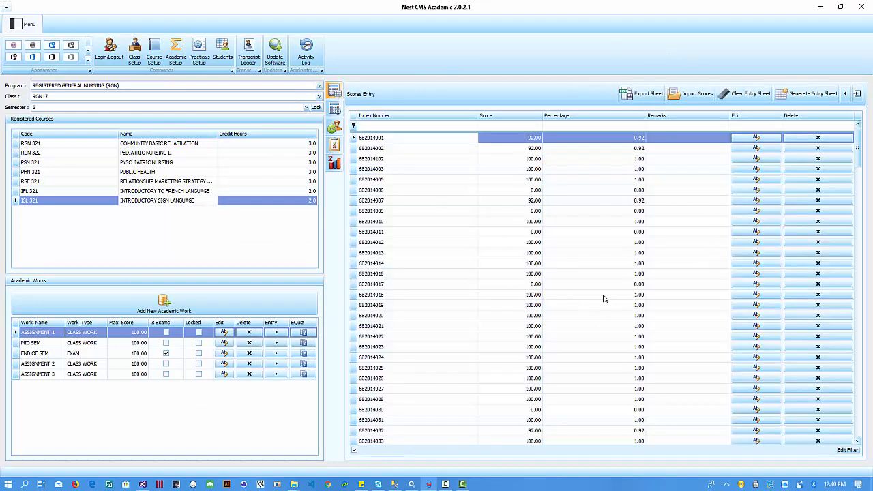
pyautogui.click(337, 110)
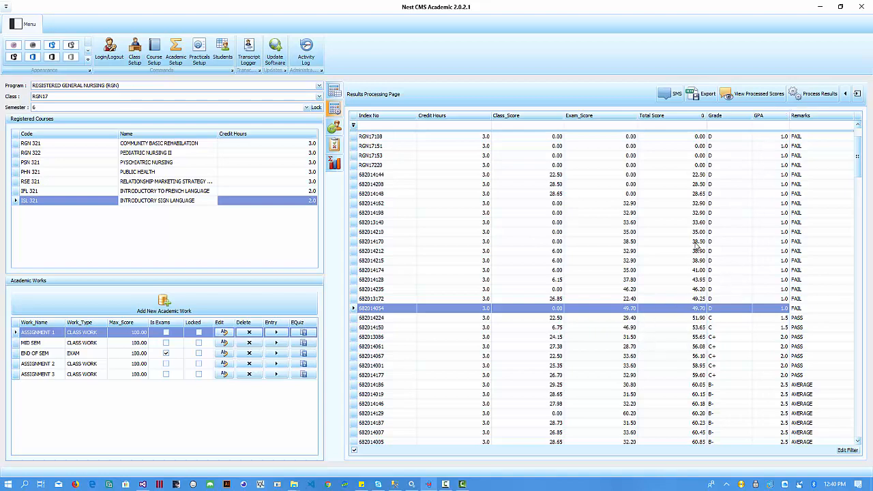
pyautogui.scroll(-6, 697, 245)
pyautogui.scroll(8, 694, 252)
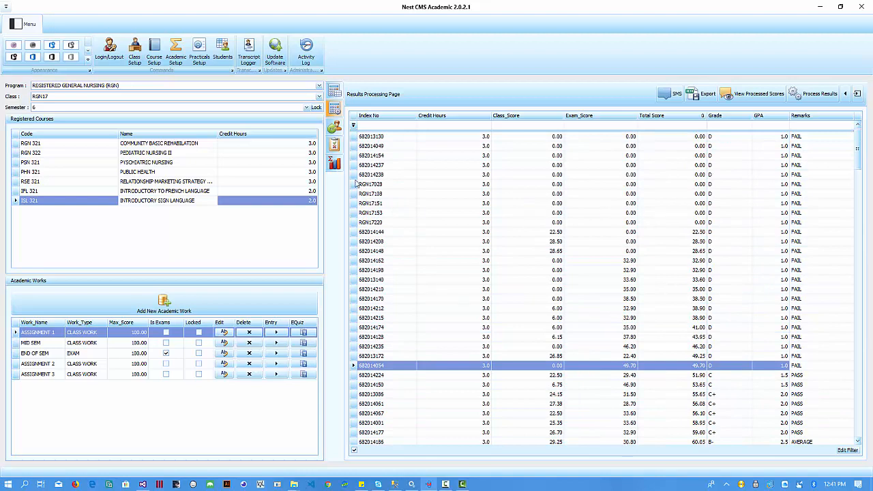
pyautogui.click(334, 144)
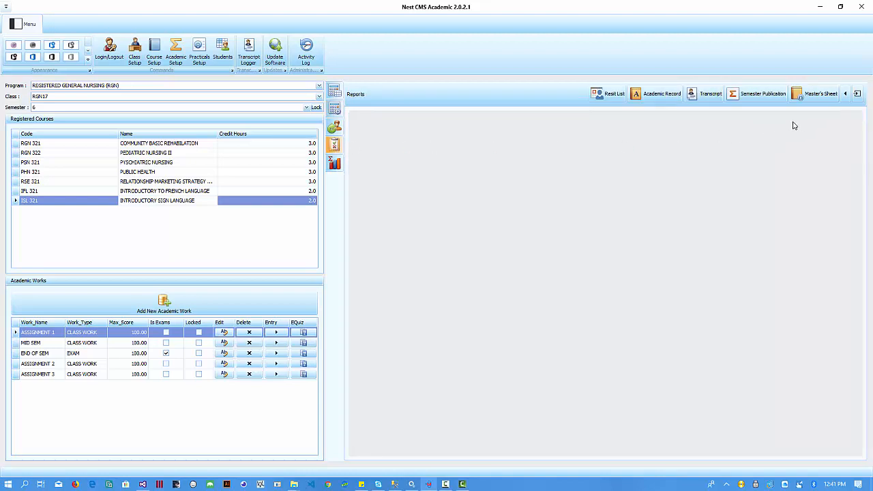
# Return to the Resits page and view the Excel export dialog for the resit results without saving a file
pyautogui.click(331, 126)
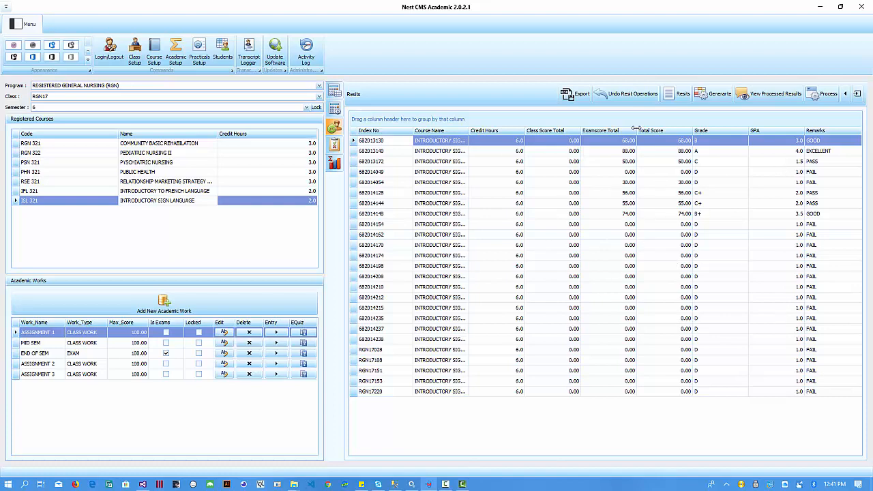
pyautogui.click(575, 93)
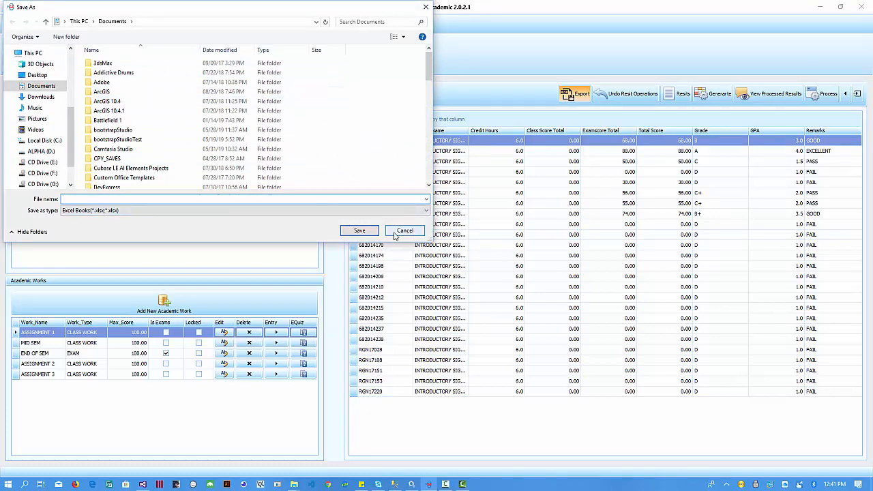
pyautogui.click(411, 233)
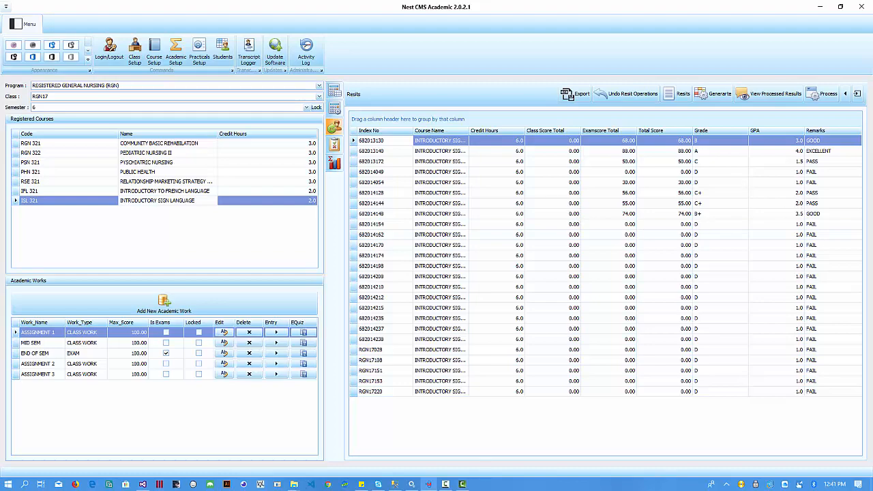